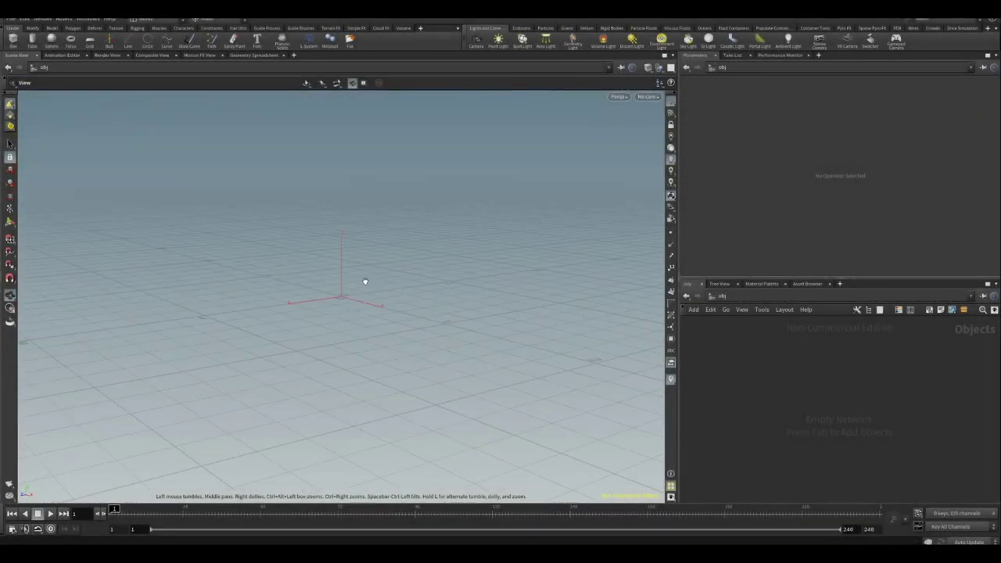
- Create a Geometry object geo1 and dive inside it
{"action": "key", "text": "Tab"}
{"action": "type", "text": "geo"}
{"action": "key", "text": "Return"}
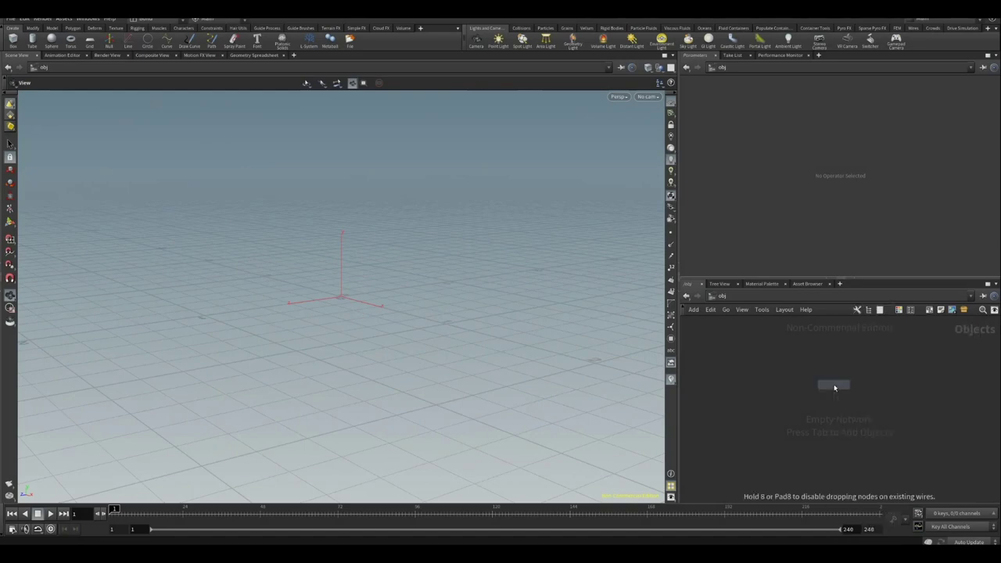
{"action": "left_click", "coordinate": [834, 388]}
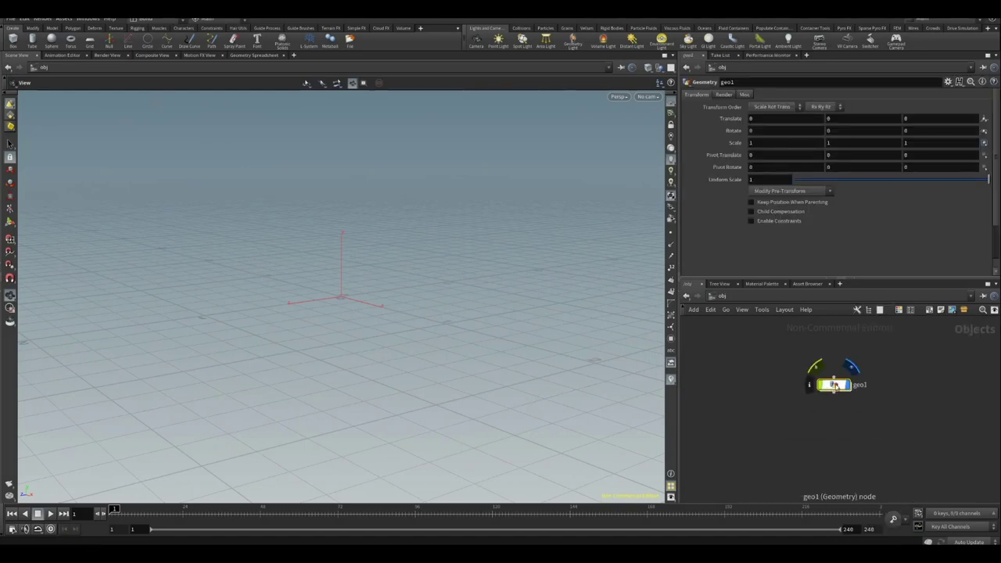
{"action": "left_click_drag", "start_coordinate": [835, 385], "coordinate": [776, 354]}
{"action": "double_click", "coordinate": [776, 354]}
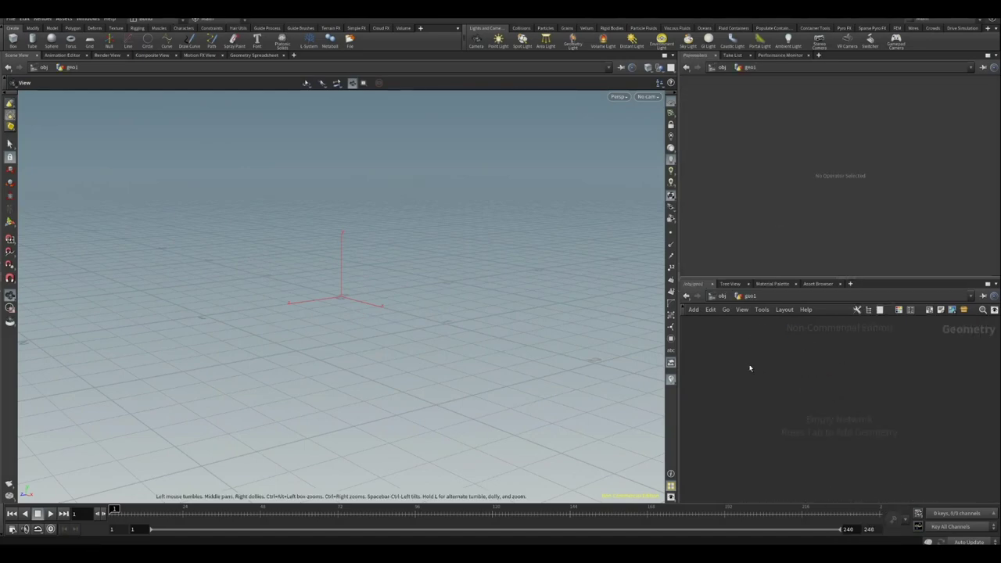
- Add a Box node and a Sphere node side by side inside geo1
{"action": "key", "text": "Tab"}
{"action": "type", "text": "box"}
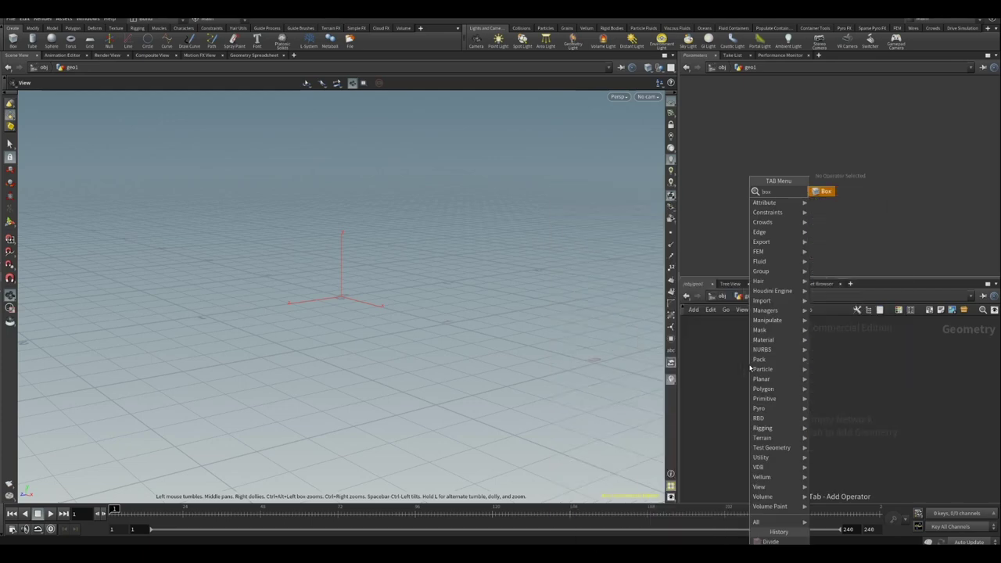
{"action": "key", "text": "Return"}
{"action": "left_click", "coordinate": [750, 365]}
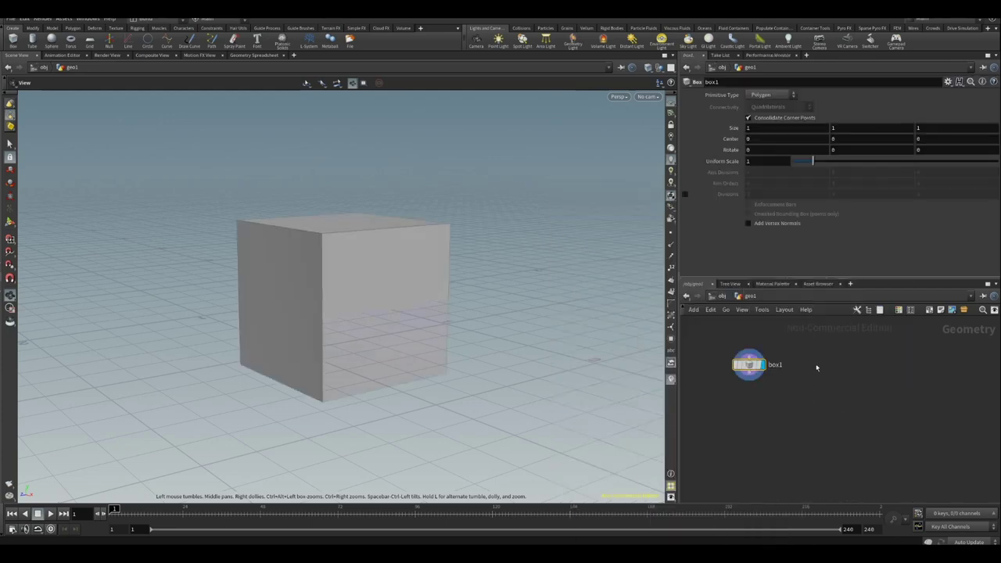
{"action": "key", "text": "Tab"}
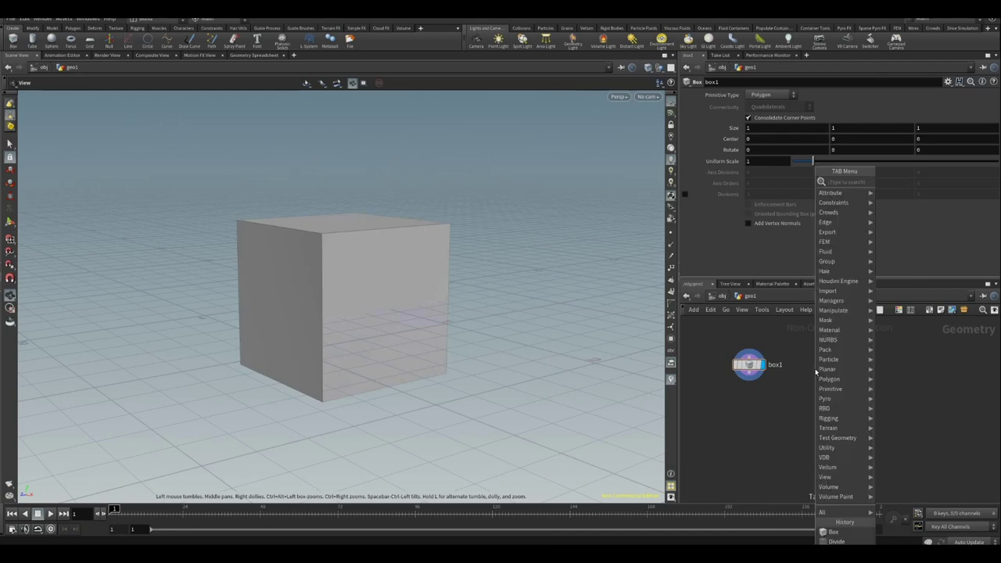
{"action": "type", "text": "sp"}
{"action": "key", "text": "Return"}
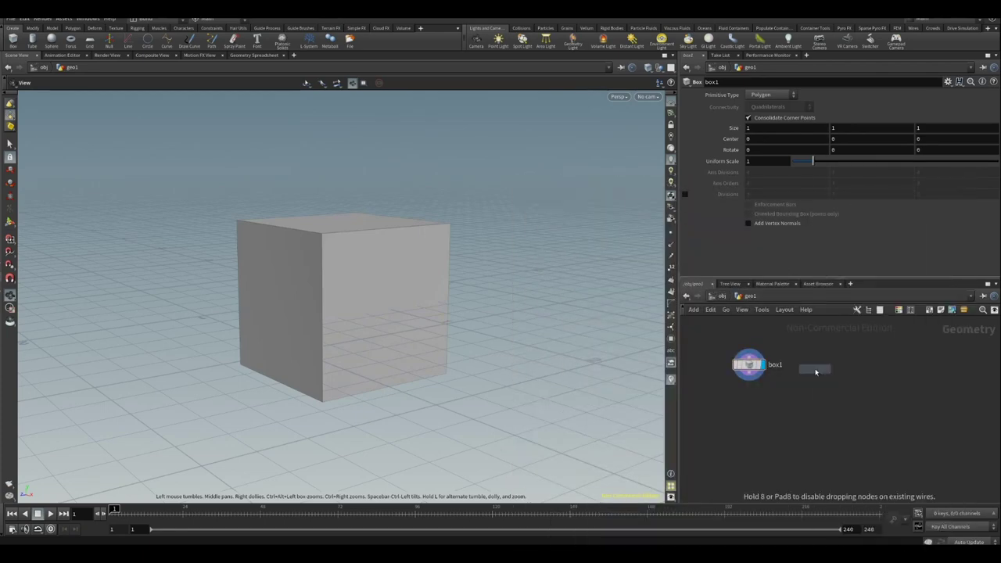
{"action": "left_click", "coordinate": [816, 372]}
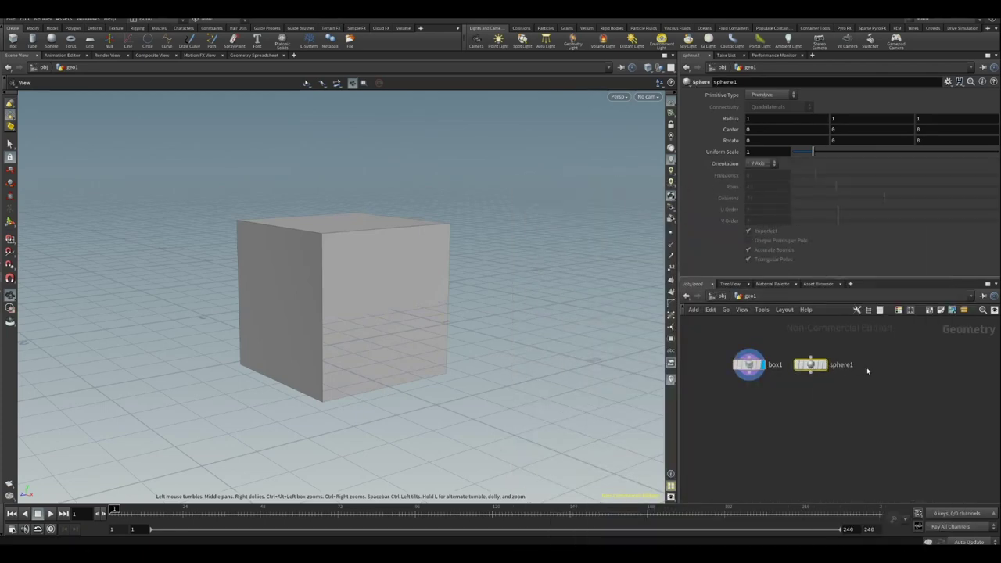
- Add a Test Geometry: Pig Head node and a Divide node below them
{"action": "key", "text": "Tab"}
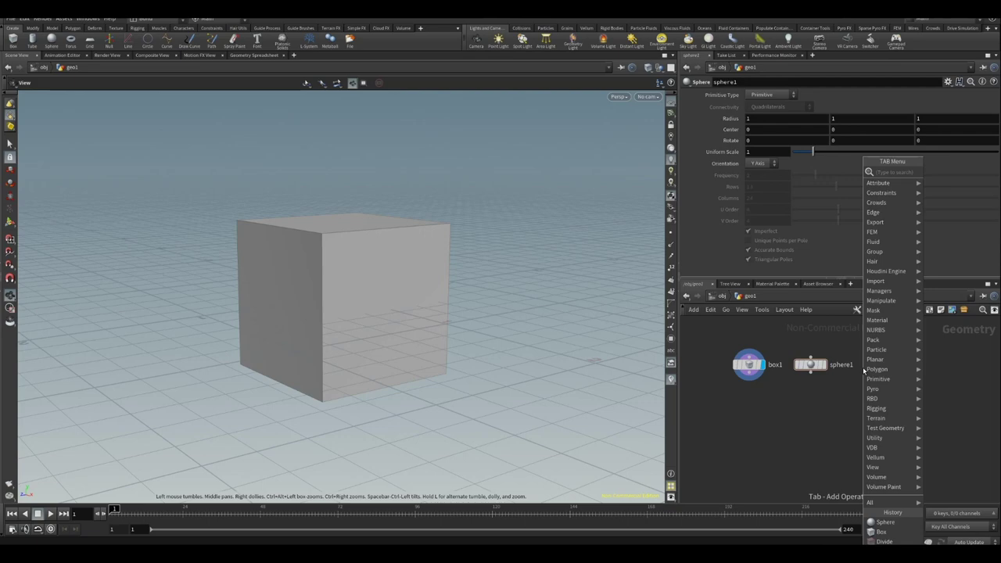
{"action": "type", "text": "copy"}
{"action": "key", "text": "Down"}
{"action": "key", "text": "Down"}
{"action": "key", "text": "Down"}
{"action": "key", "text": "Down"}
{"action": "key", "text": "Return"}
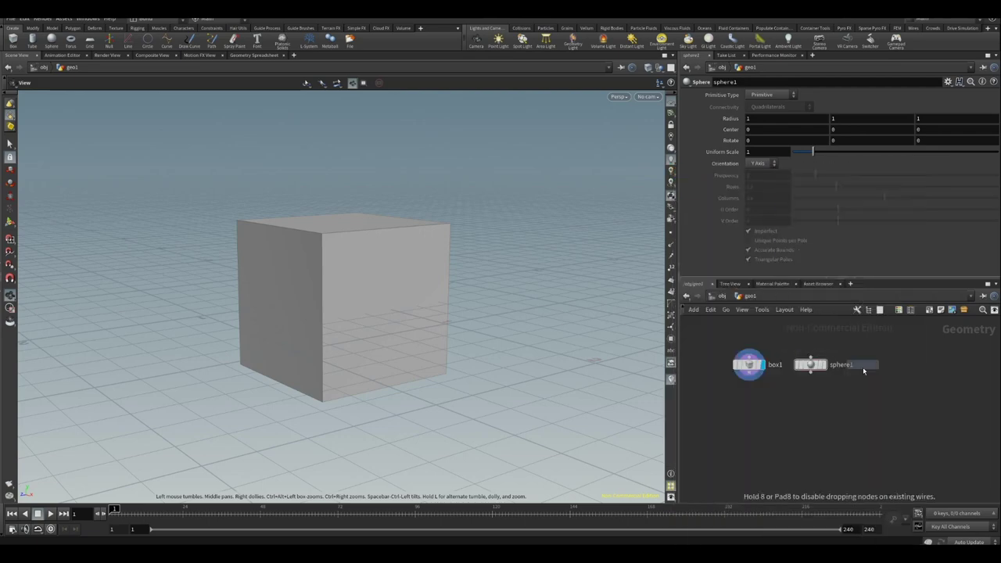
{"action": "left_click", "coordinate": [863, 366]}
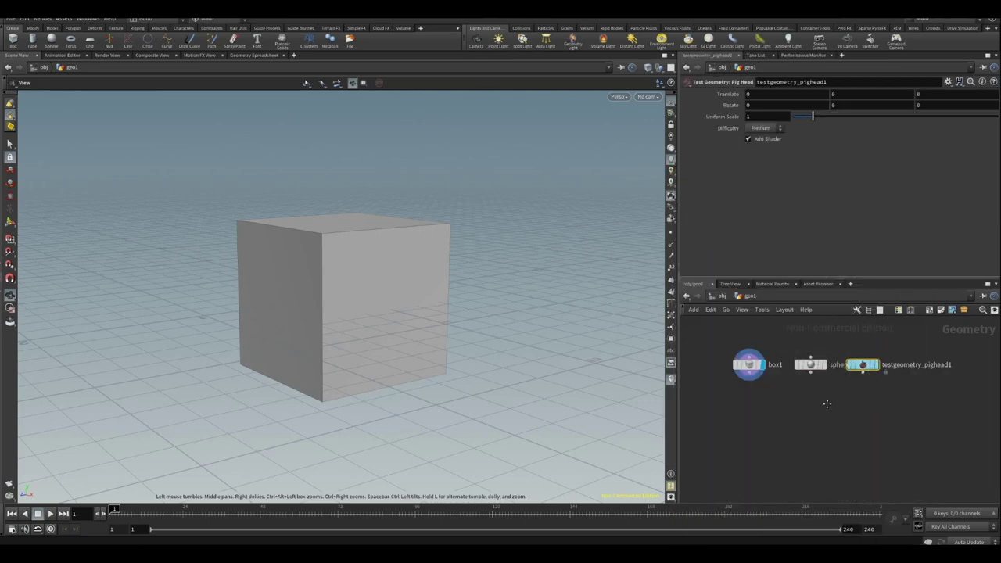
{"action": "key", "text": "Tab"}
{"action": "type", "text": "div"}
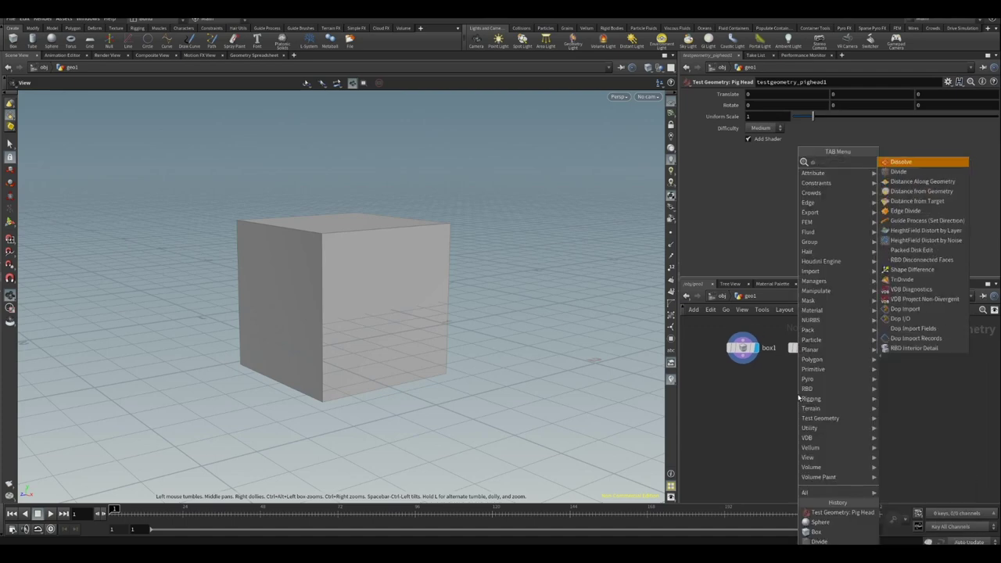
{"action": "key", "text": "BackSpace"}
{"action": "key", "text": "Return"}
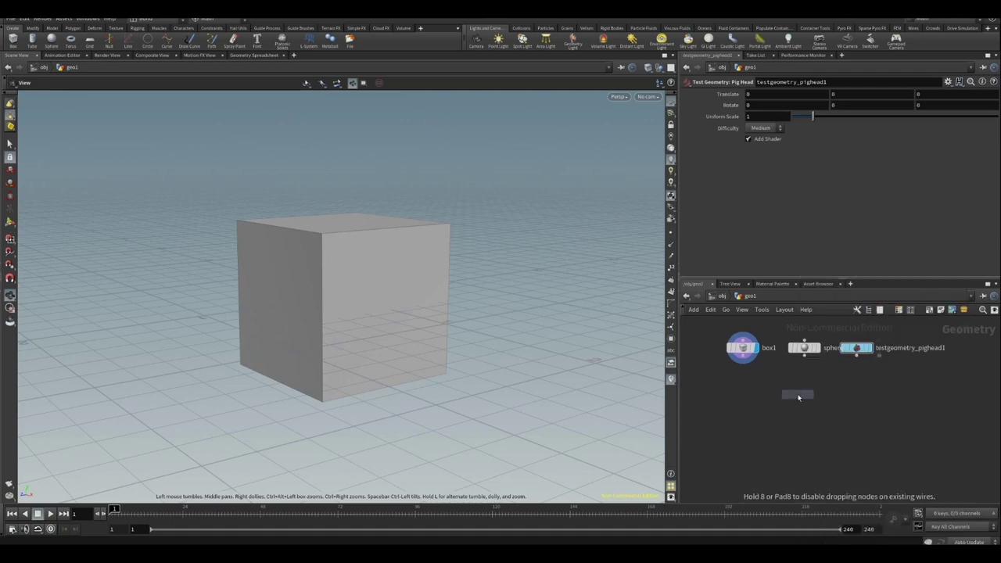
{"action": "left_click", "coordinate": [799, 398]}
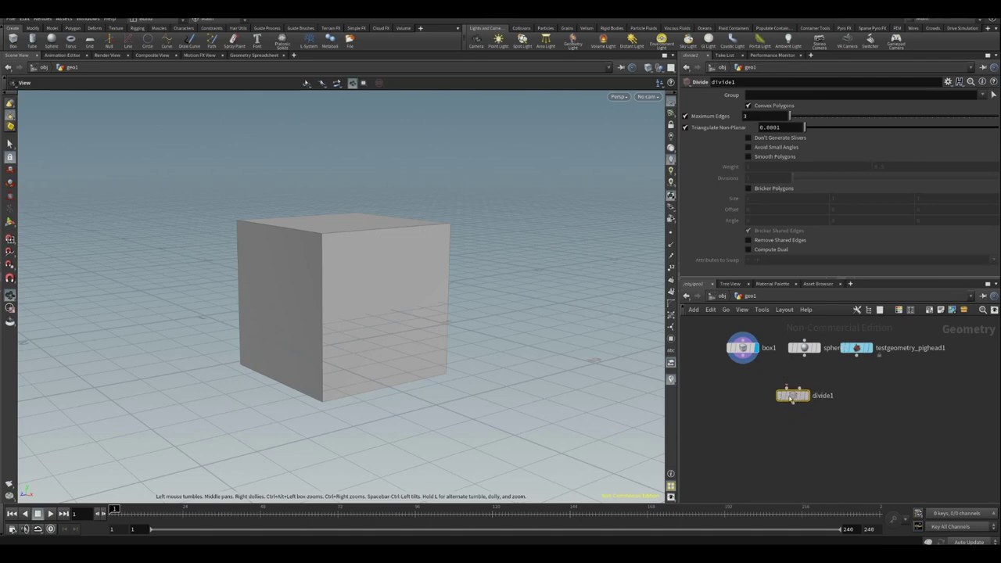
{"action": "left_click", "coordinate": [743, 357]}
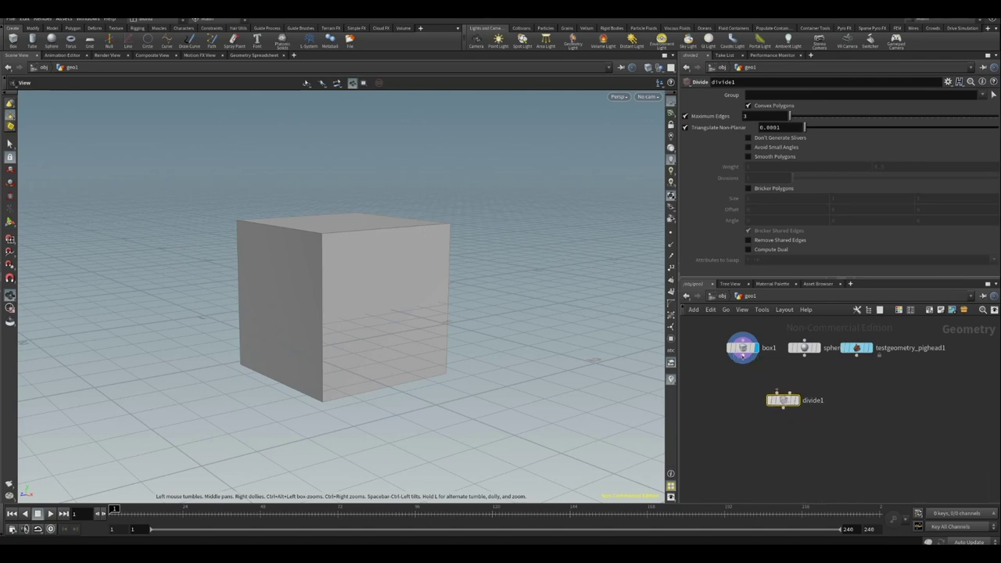
- Wire box1 into divide1, hide the grid, and toggle Convex Polygons off and on
{"action": "left_click", "coordinate": [778, 391]}
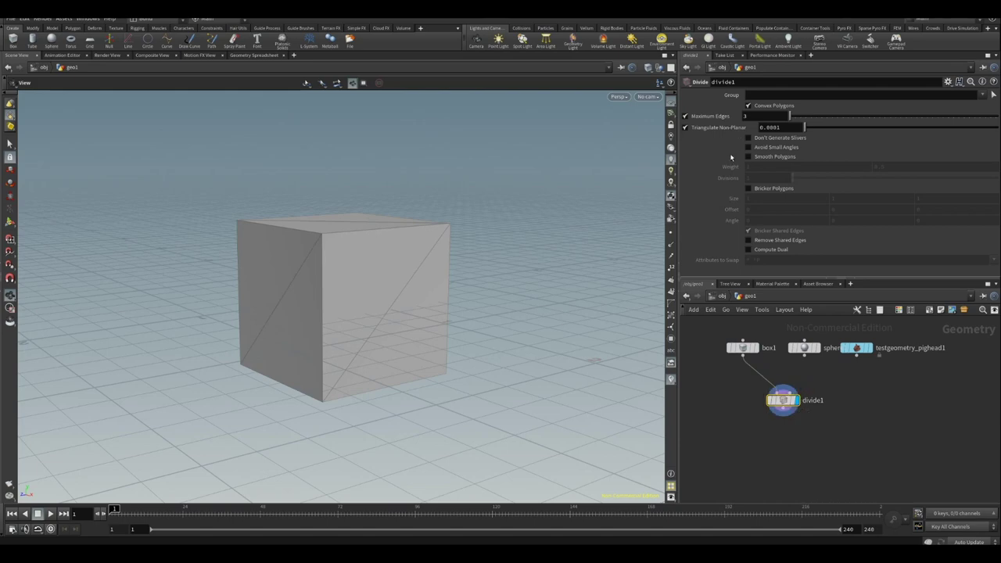
{"action": "left_click", "coordinate": [671, 105]}
{"action": "mouse_move", "coordinate": [482, 284]}
{"action": "left_mouse_down"}
{"action": "mouse_move", "coordinate": [331, 340]}
{"action": "mouse_move", "coordinate": [311, 328]}
{"action": "mouse_move", "coordinate": [431, 293]}
{"action": "mouse_move", "coordinate": [454, 297]}
{"action": "mouse_move", "coordinate": [441, 320]}
{"action": "mouse_move", "coordinate": [521, 329]}
{"action": "mouse_move", "coordinate": [418, 350]}
{"action": "mouse_move", "coordinate": [438, 345]}
{"action": "left_mouse_up"}
{"action": "left_click", "coordinate": [766, 106]}
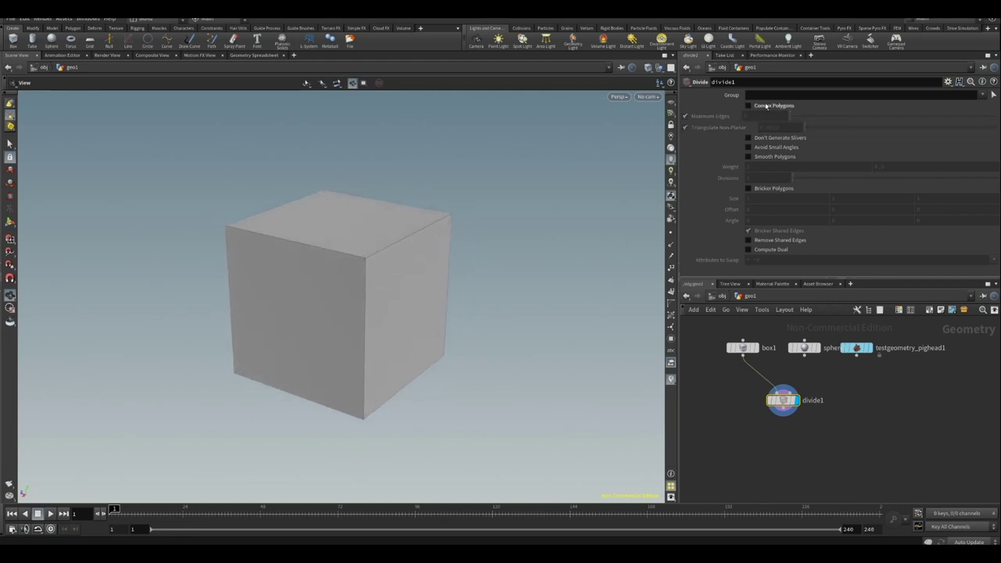
{"action": "left_click", "coordinate": [766, 106]}
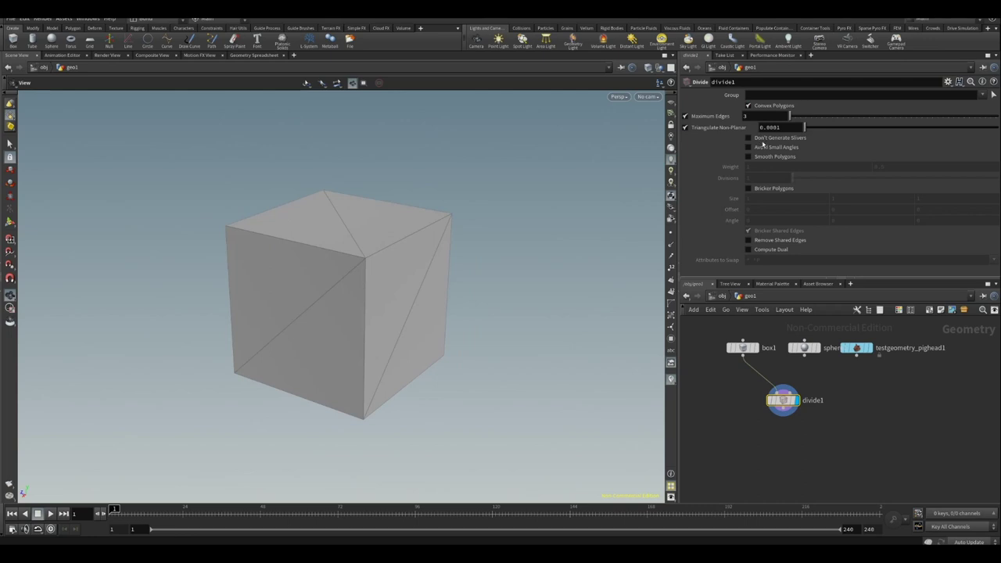
- Turn off Don't Generate Slivers, try Avoid Small Angles, then enable Smooth Polygons and adjust Weight
{"action": "left_click", "coordinate": [765, 139]}
{"action": "left_click", "coordinate": [769, 149]}
{"action": "left_click", "coordinate": [770, 149]}
{"action": "left_click", "coordinate": [767, 158]}
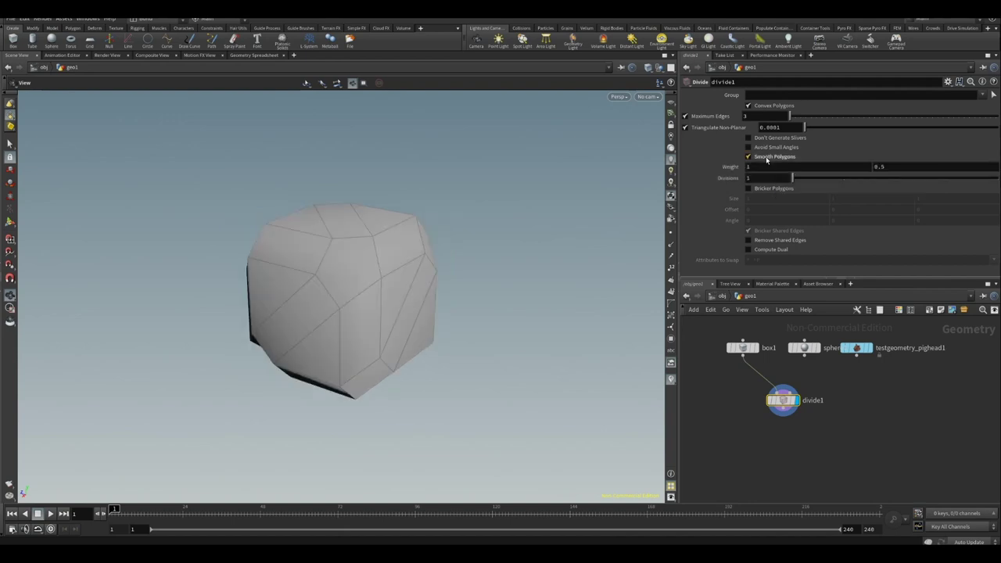
{"action": "mouse_move", "coordinate": [318, 329]}
{"action": "left_mouse_down"}
{"action": "mouse_move", "coordinate": [404, 271]}
{"action": "mouse_move", "coordinate": [477, 304]}
{"action": "mouse_move", "coordinate": [408, 336]}
{"action": "mouse_move", "coordinate": [344, 331]}
{"action": "mouse_move", "coordinate": [371, 336]}
{"action": "mouse_move", "coordinate": [331, 292]}
{"action": "left_mouse_up"}
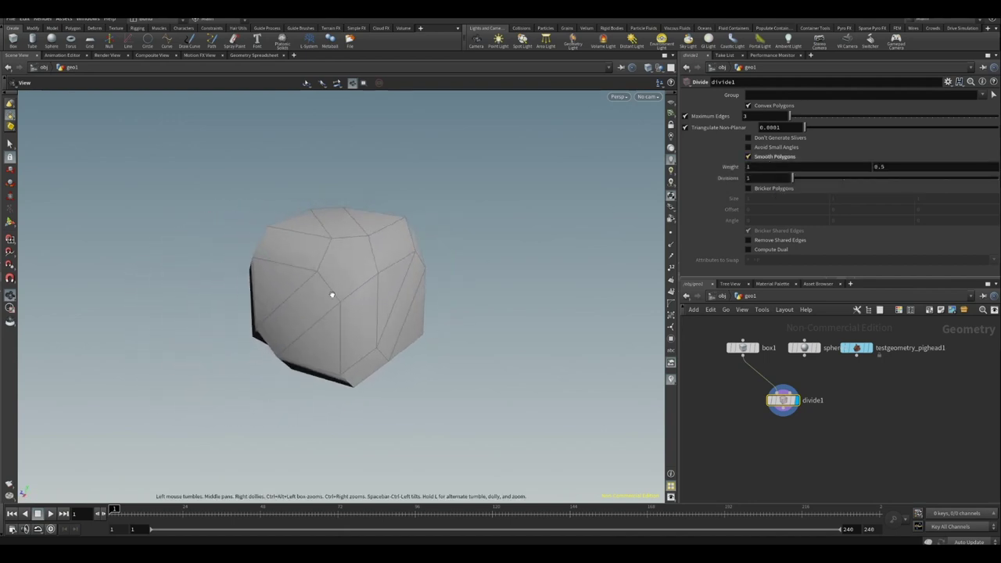
{"action": "middle_click_drag", "start_coordinate": [756, 169], "coordinate": [740, 169]}
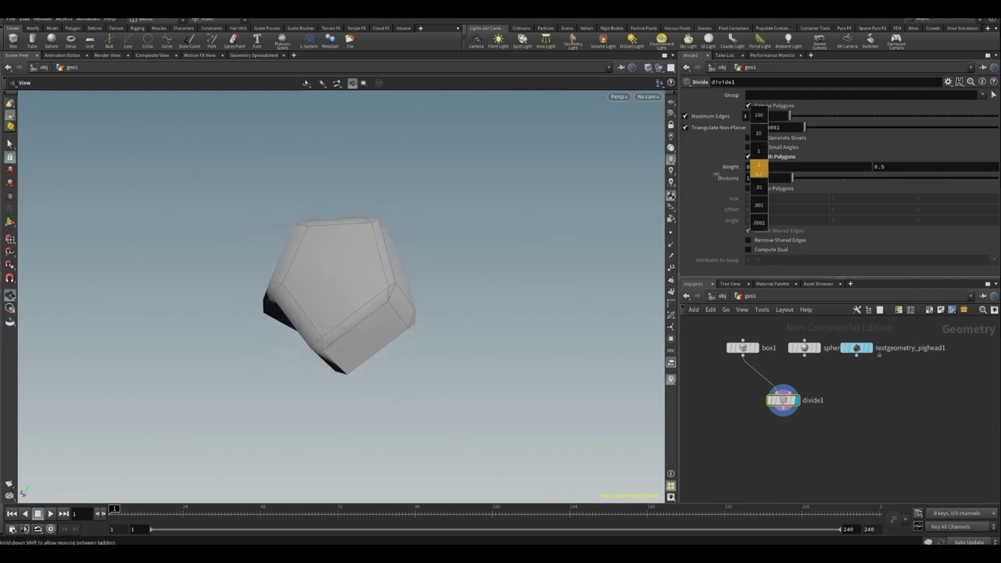
- Set smoothing Weight to 0.8, uncheck Smooth Polygons, then wire sphere1 into divide1
{"action": "middle_click_drag", "start_coordinate": [740, 169], "coordinate": [802, 169]}
{"action": "middle_click_drag", "start_coordinate": [897, 167], "coordinate": [817, 188]}
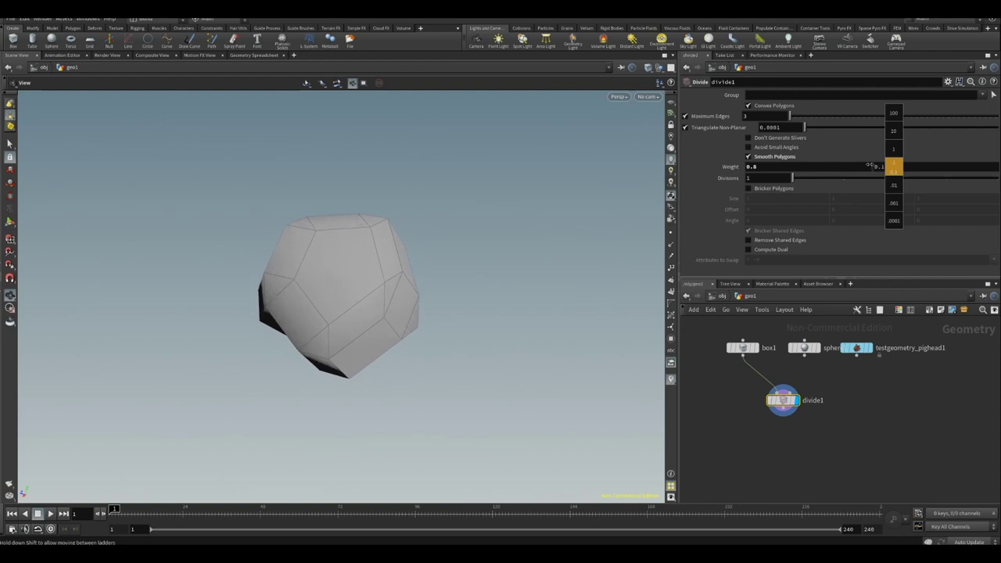
{"action": "mouse_move", "coordinate": [501, 195]}
{"action": "left_mouse_down"}
{"action": "mouse_move", "coordinate": [446, 228]}
{"action": "mouse_move", "coordinate": [485, 277]}
{"action": "mouse_move", "coordinate": [396, 279]}
{"action": "mouse_move", "coordinate": [485, 304]}
{"action": "mouse_move", "coordinate": [494, 345]}
{"action": "mouse_move", "coordinate": [360, 264]}
{"action": "mouse_move", "coordinate": [436, 264]}
{"action": "mouse_move", "coordinate": [431, 252]}
{"action": "mouse_move", "coordinate": [456, 296]}
{"action": "left_mouse_up"}
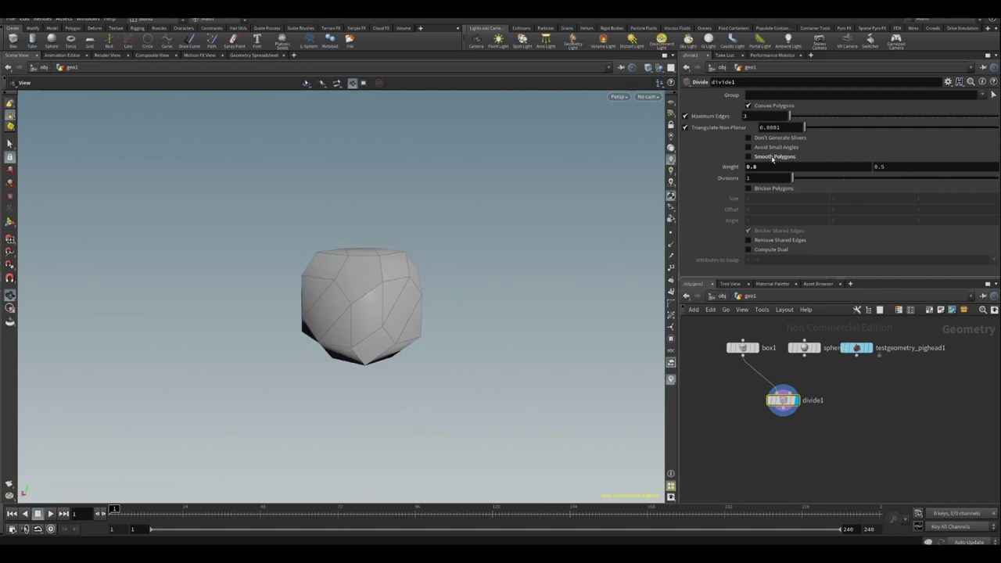
{"action": "left_click", "coordinate": [772, 156]}
{"action": "mouse_move", "coordinate": [494, 316]}
{"action": "left_mouse_down"}
{"action": "mouse_move", "coordinate": [755, 397]}
{"action": "mouse_move", "coordinate": [801, 358]}
{"action": "mouse_move", "coordinate": [783, 395]}
{"action": "left_mouse_up"}
{"action": "left_click_drag", "start_coordinate": [459, 286], "coordinate": [469, 266]}
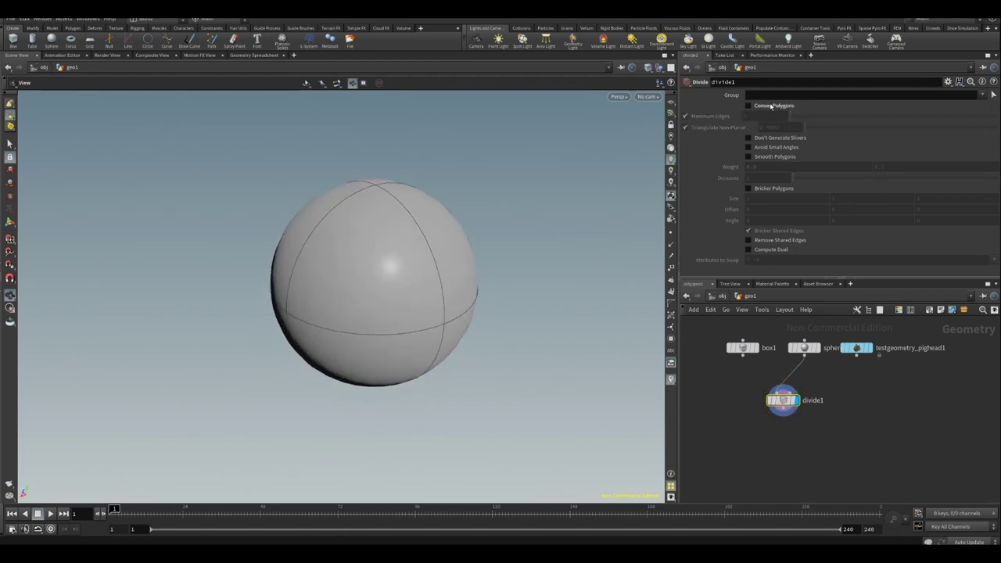
- Set sphere1's Primitive Type to Polygon
{"action": "left_click", "coordinate": [804, 347]}
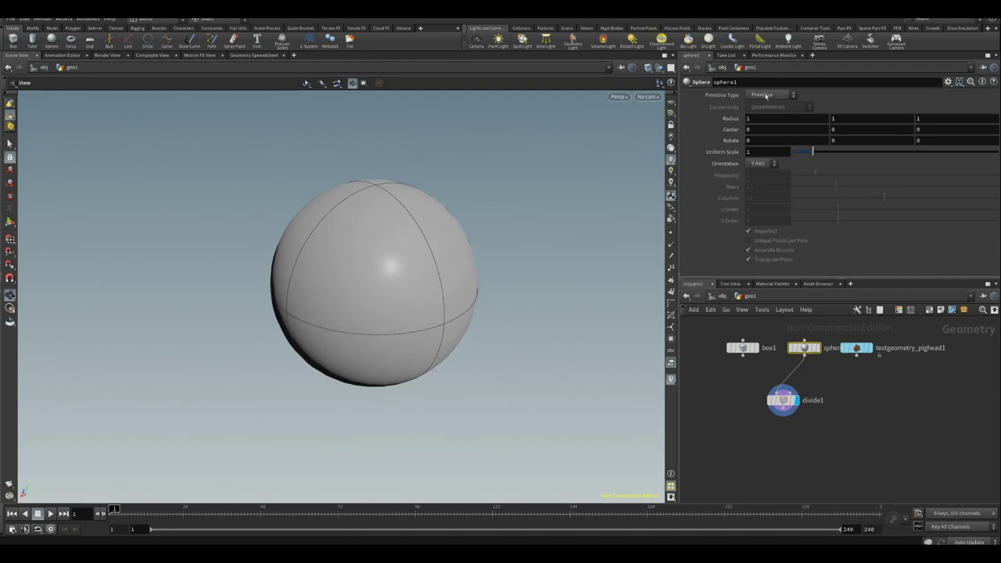
{"action": "left_click", "coordinate": [744, 348]}
{"action": "left_click", "coordinate": [804, 347]}
{"action": "left_click", "coordinate": [771, 95]}
{"action": "left_click", "coordinate": [777, 115]}
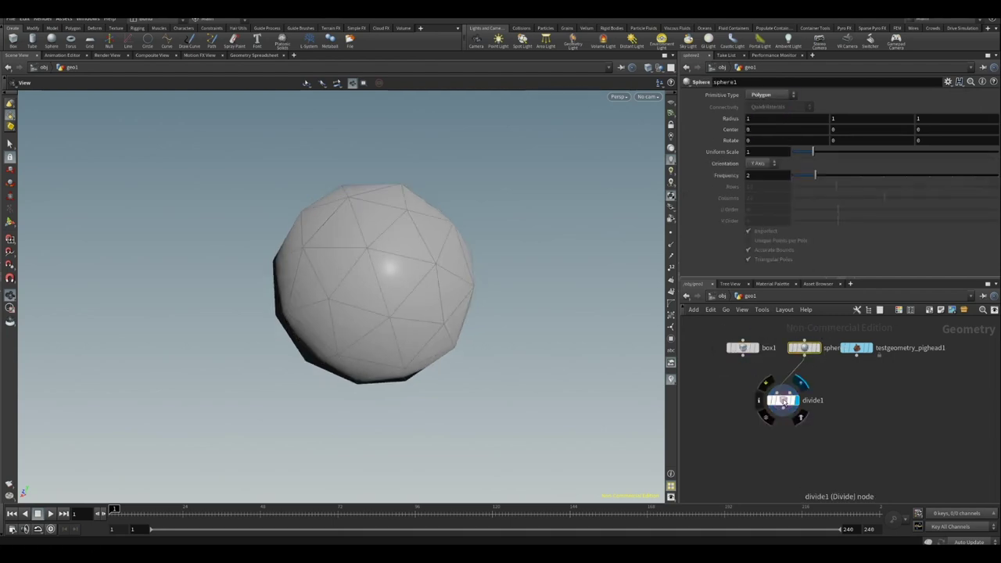
- In divide1, turn off Avoid Small Angles, toggle Smooth Polygons on and off, then disconnect the sphere
{"action": "left_click", "coordinate": [782, 397]}
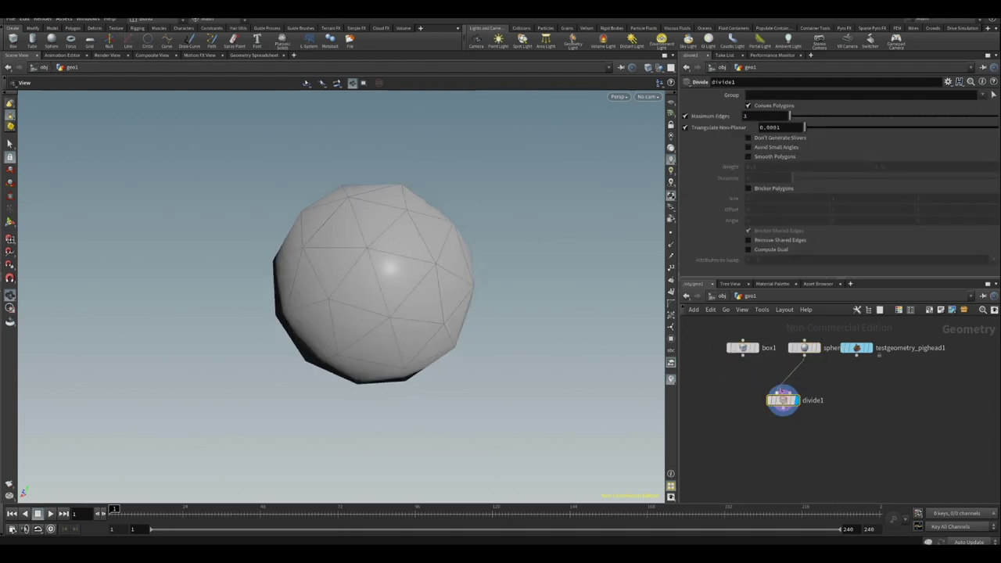
{"action": "left_click", "coordinate": [770, 148]}
{"action": "left_click", "coordinate": [773, 158]}
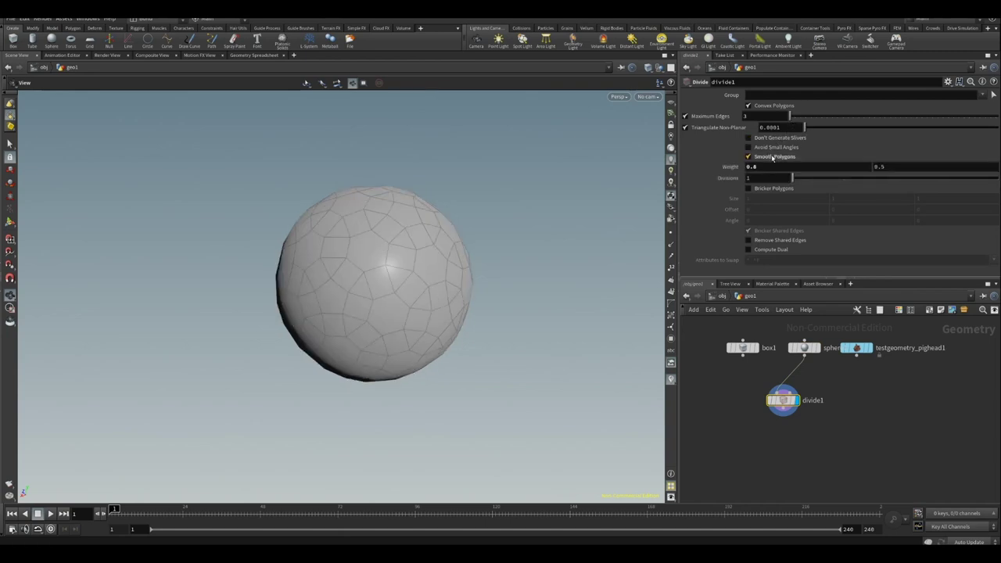
{"action": "mouse_move", "coordinate": [245, 274]}
{"action": "left_mouse_down"}
{"action": "mouse_move", "coordinate": [297, 196]}
{"action": "mouse_move", "coordinate": [310, 264]}
{"action": "mouse_move", "coordinate": [329, 258]}
{"action": "left_mouse_up"}
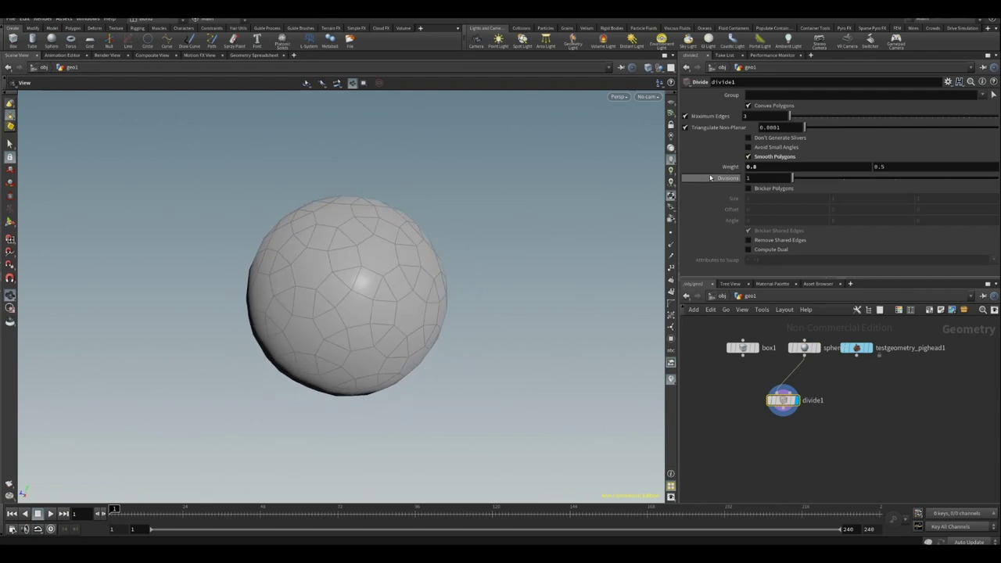
{"action": "left_click", "coordinate": [782, 157]}
{"action": "left_click", "coordinate": [783, 388]}
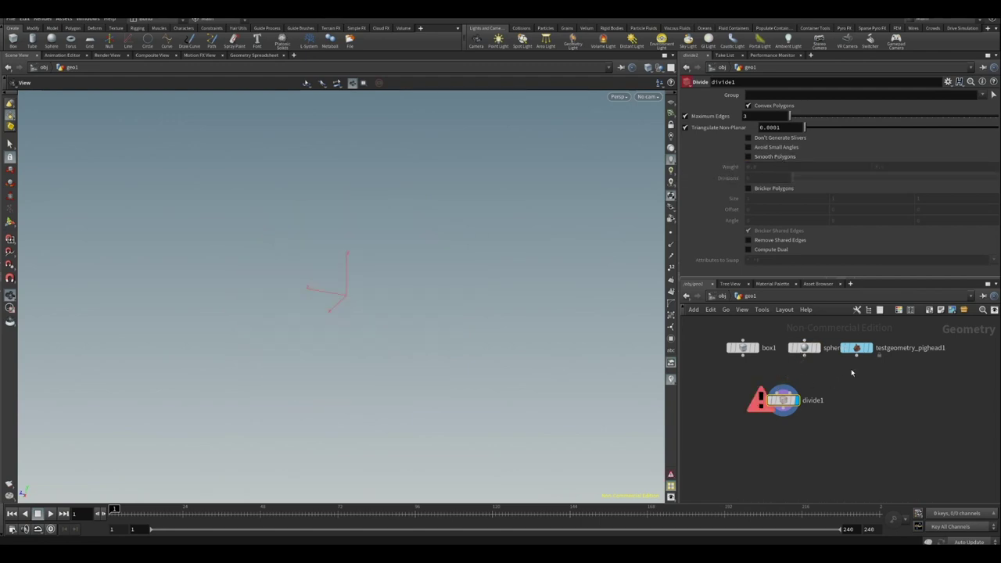
- Wire the pig head into divide1, toggle Don't Generate Slivers, and turn off Avoid Small Angles
{"action": "left_click", "coordinate": [783, 389]}
{"action": "mouse_move", "coordinate": [367, 352]}
{"action": "left_mouse_down"}
{"action": "mouse_move", "coordinate": [502, 341]}
{"action": "mouse_move", "coordinate": [415, 320]}
{"action": "mouse_move", "coordinate": [469, 297]}
{"action": "left_mouse_up"}
{"action": "left_click", "coordinate": [774, 138]}
{"action": "left_click", "coordinate": [773, 140]}
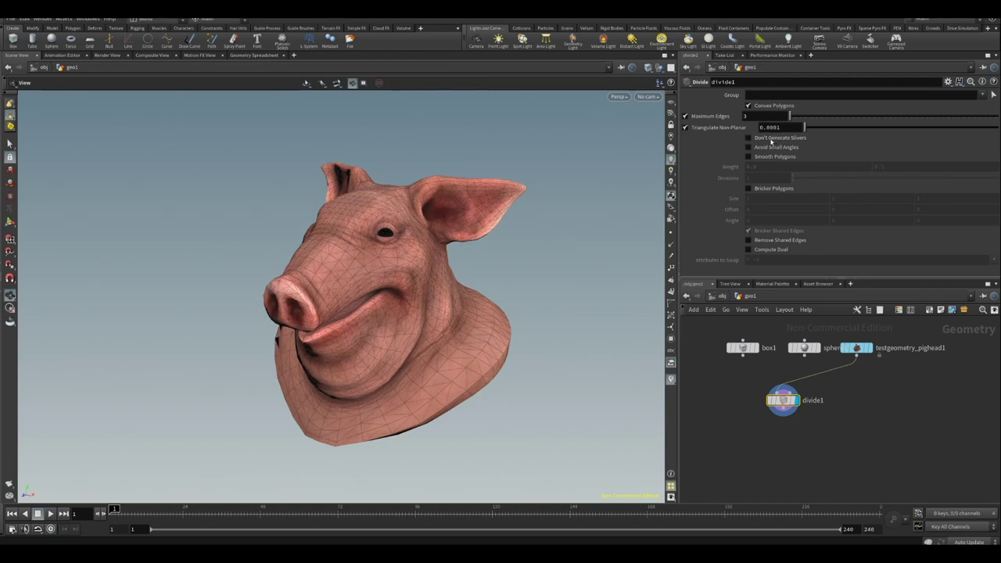
{"action": "left_click", "coordinate": [770, 148]}
- Try Smooth Polygons on the pig head, then turn off both smoothing and Convex Polygons
{"action": "left_click", "coordinate": [769, 158]}
{"action": "left_click", "coordinate": [769, 158]}
{"action": "left_click", "coordinate": [770, 158]}
{"action": "mouse_move", "coordinate": [391, 298]}
{"action": "left_mouse_down"}
{"action": "mouse_move", "coordinate": [337, 282]}
{"action": "mouse_move", "coordinate": [422, 290]}
{"action": "mouse_move", "coordinate": [467, 316]}
{"action": "left_mouse_up"}
{"action": "scroll", "coordinate": [369, 268], "scroll_direction": "up", "scroll_amount": 3}
{"action": "scroll", "coordinate": [423, 289], "scroll_direction": "down", "scroll_amount": 3}
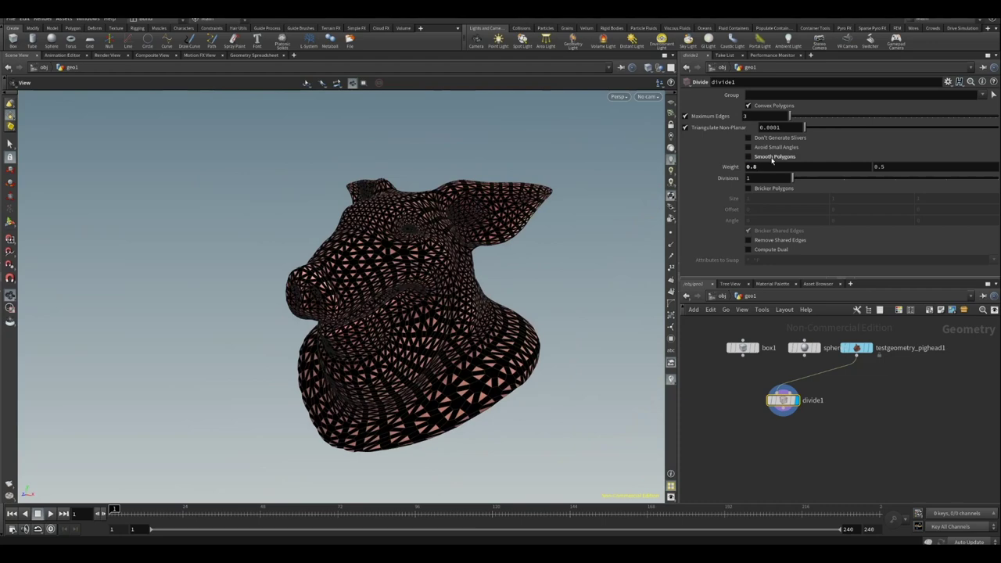
{"action": "left_click", "coordinate": [774, 156]}
{"action": "left_click", "coordinate": [766, 107]}
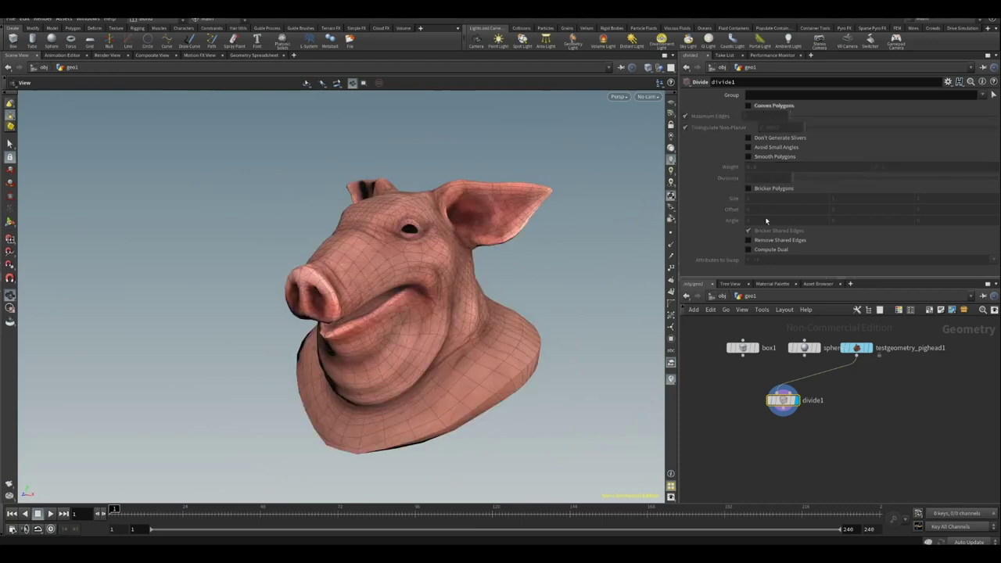
- Enable Bricker Polygons on divide1 and nudge the brick Offset value
{"action": "left_click", "coordinate": [764, 192]}
{"action": "mouse_move", "coordinate": [519, 302]}
{"action": "left_mouse_down"}
{"action": "mouse_move", "coordinate": [559, 353]}
{"action": "mouse_move", "coordinate": [628, 321]}
{"action": "mouse_move", "coordinate": [599, 377]}
{"action": "mouse_move", "coordinate": [553, 336]}
{"action": "mouse_move", "coordinate": [476, 313]}
{"action": "mouse_move", "coordinate": [450, 317]}
{"action": "mouse_move", "coordinate": [480, 328]}
{"action": "left_mouse_up"}
{"action": "middle_click", "coordinate": [762, 213]}
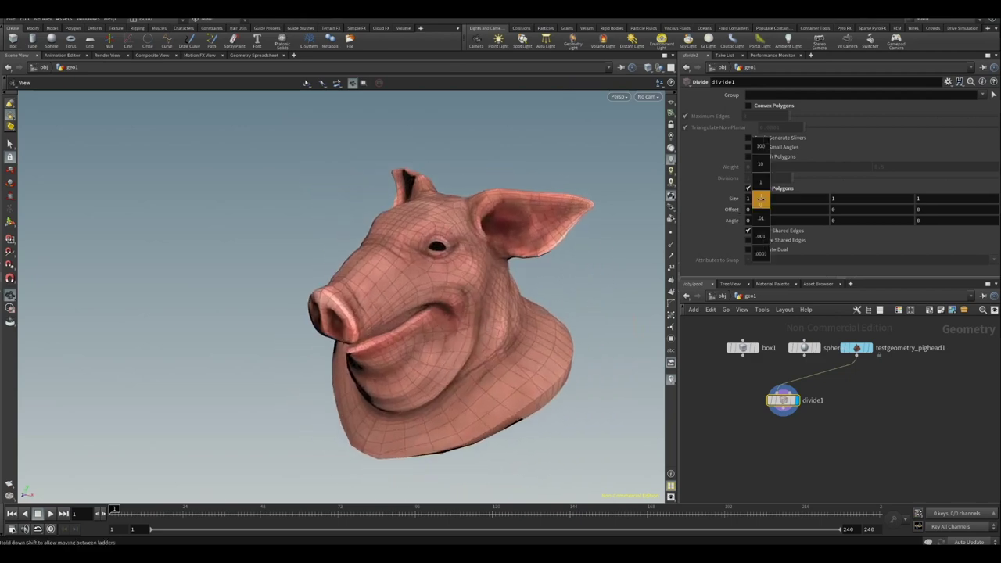
{"action": "mouse_move", "coordinate": [755, 214]}
{"action": "middle_mouse_down"}
{"action": "mouse_move", "coordinate": [745, 215]}
{"action": "mouse_move", "coordinate": [784, 198]}
{"action": "middle_mouse_up"}
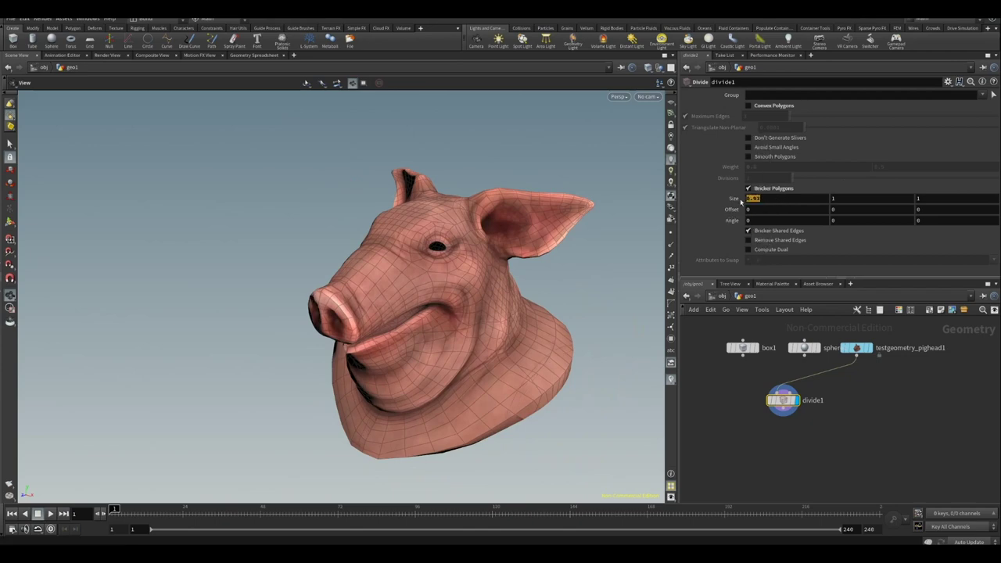
- Set the brick Size to 0.1 on all three axes
{"action": "type", "text": "0.1"}
{"action": "key", "text": "Return"}
{"action": "left_click", "coordinate": [885, 198]}
{"action": "key", "text": "Return"}
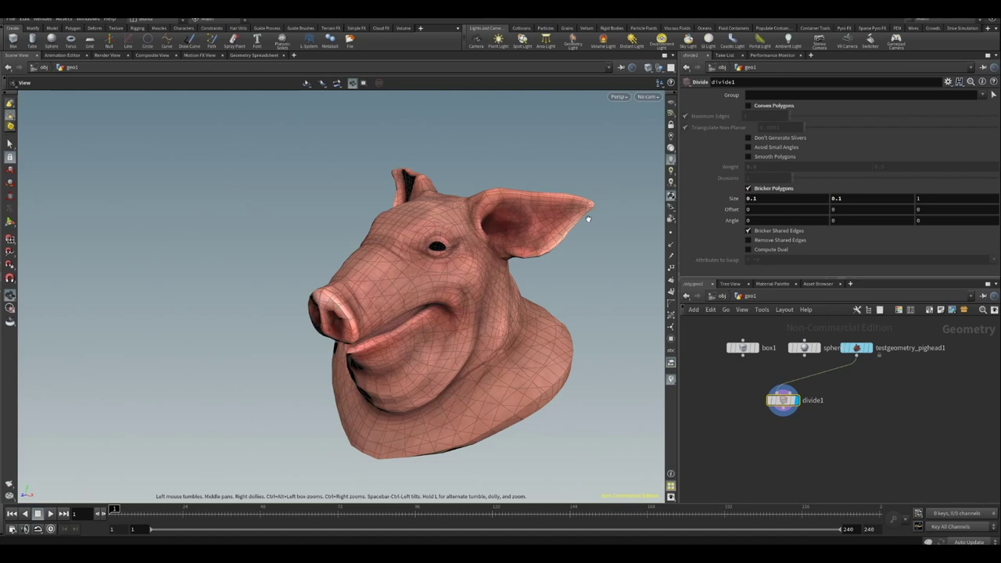
{"action": "left_click", "coordinate": [931, 201]}
{"action": "type", "text": "0.1"}
{"action": "key", "text": "Return"}
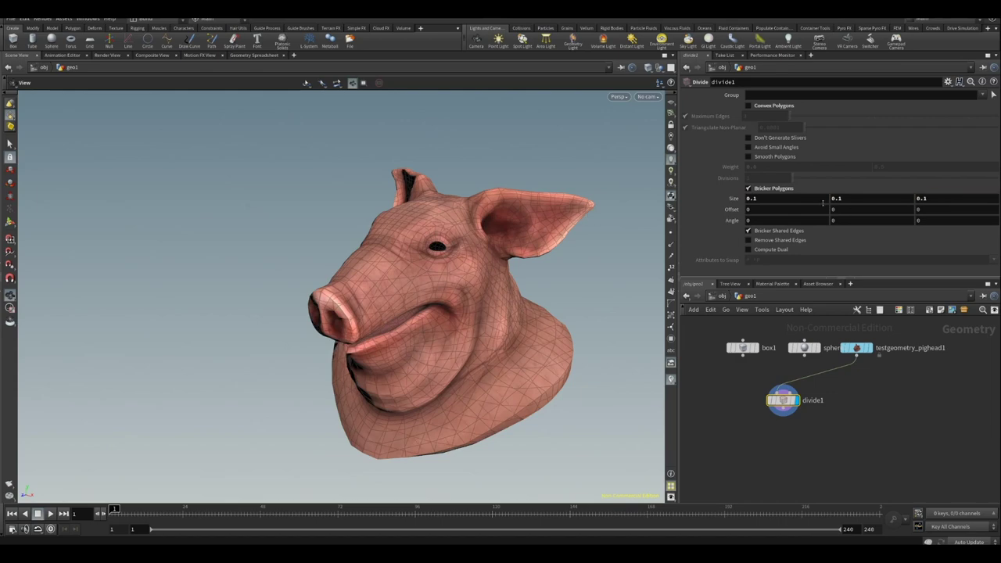
{"action": "middle_click_drag", "start_coordinate": [487, 279], "coordinate": [453, 273]}
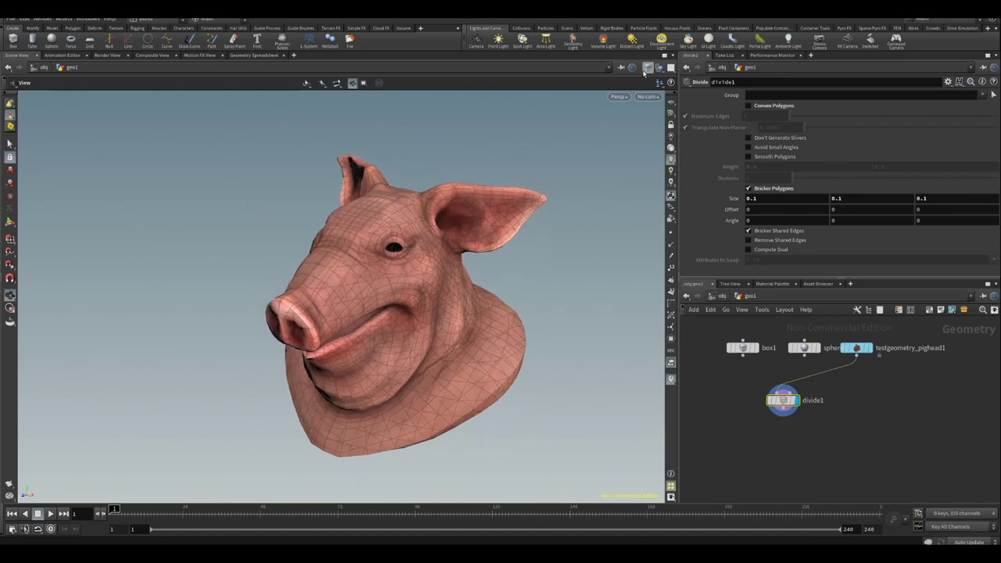
- Switch the viewport to wireframe, then to shaded with wireframe, to inspect the bricked pig head
{"action": "left_click", "coordinate": [655, 69]}
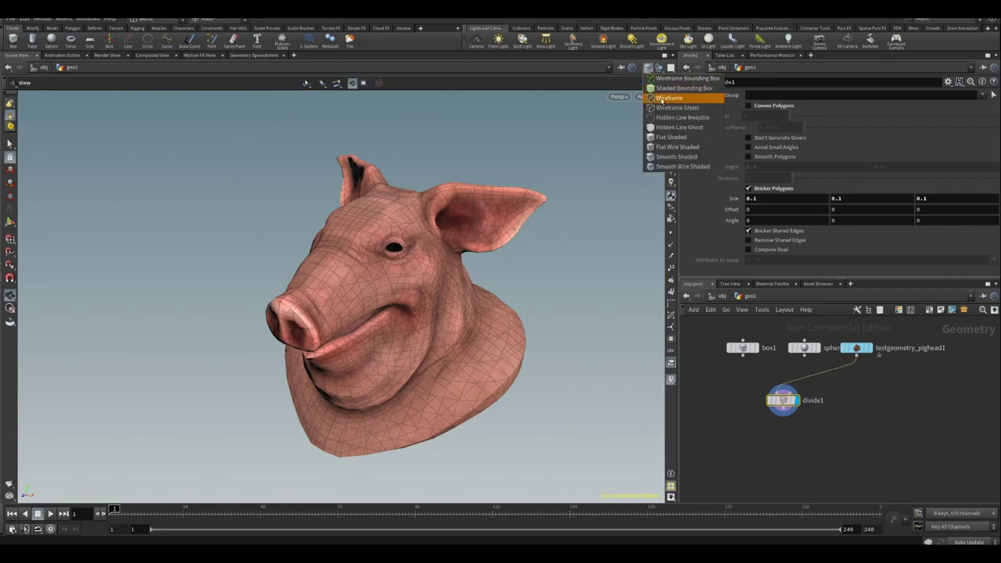
{"action": "left_click", "coordinate": [666, 98]}
{"action": "scroll", "coordinate": [631, 281], "scroll_direction": "up", "scroll_amount": 2}
{"action": "left_click_drag", "start_coordinate": [631, 281], "coordinate": [586, 133]}
{"action": "left_click", "coordinate": [649, 68]}
{"action": "left_click", "coordinate": [674, 146]}
{"action": "mouse_move", "coordinate": [487, 259]}
{"action": "left_mouse_down"}
{"action": "mouse_move", "coordinate": [365, 200]}
{"action": "mouse_move", "coordinate": [440, 311]}
{"action": "left_mouse_up"}
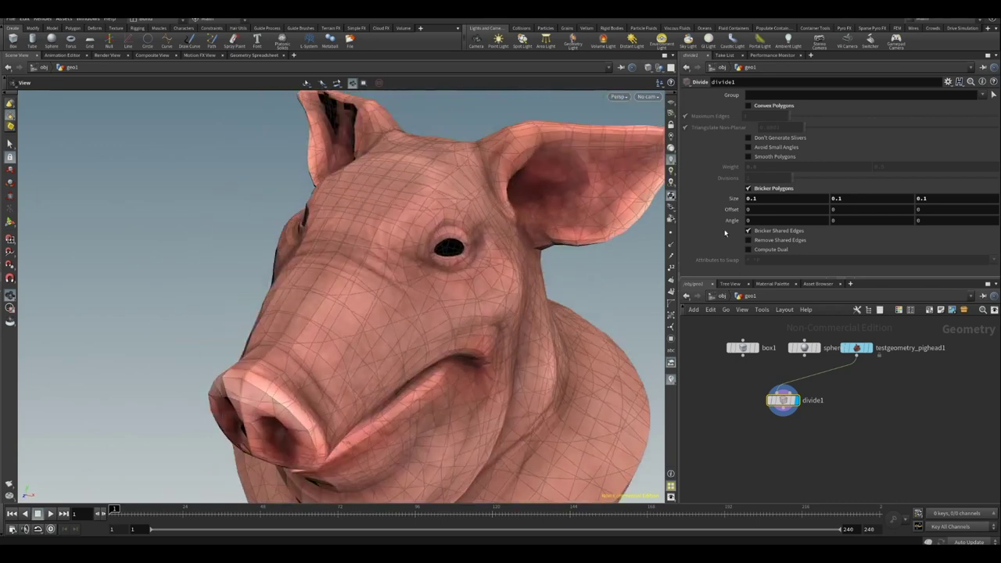
- Try a brick Size of 0.01 on the first two axes
{"action": "left_click", "coordinate": [763, 198]}
{"action": "type", "text": "1"}
{"action": "key", "text": "Tab"}
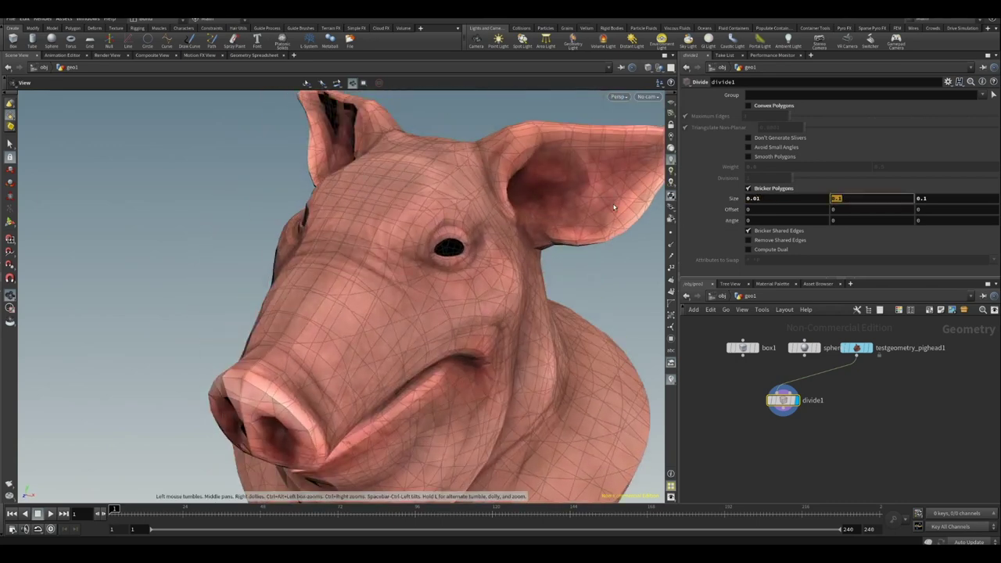
{"action": "type", "text": "01"}
{"action": "key", "text": "Return"}
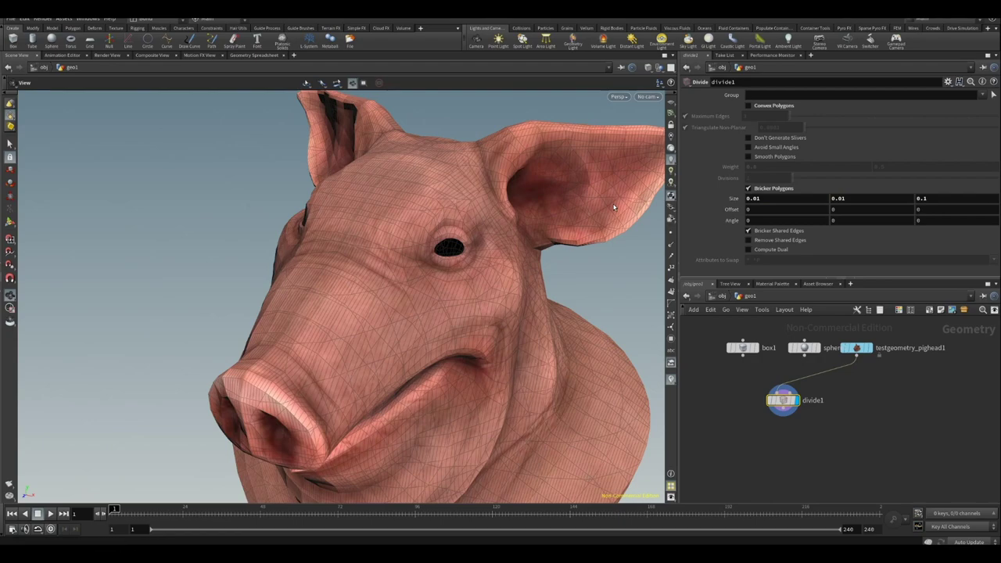
- Restore the brick Size to 0.1 on the first two axes
{"action": "mouse_move", "coordinate": [435, 247]}
{"action": "left_mouse_down"}
{"action": "mouse_move", "coordinate": [400, 272]}
{"action": "mouse_move", "coordinate": [398, 230]}
{"action": "mouse_move", "coordinate": [351, 239]}
{"action": "mouse_move", "coordinate": [615, 209]}
{"action": "left_mouse_up"}
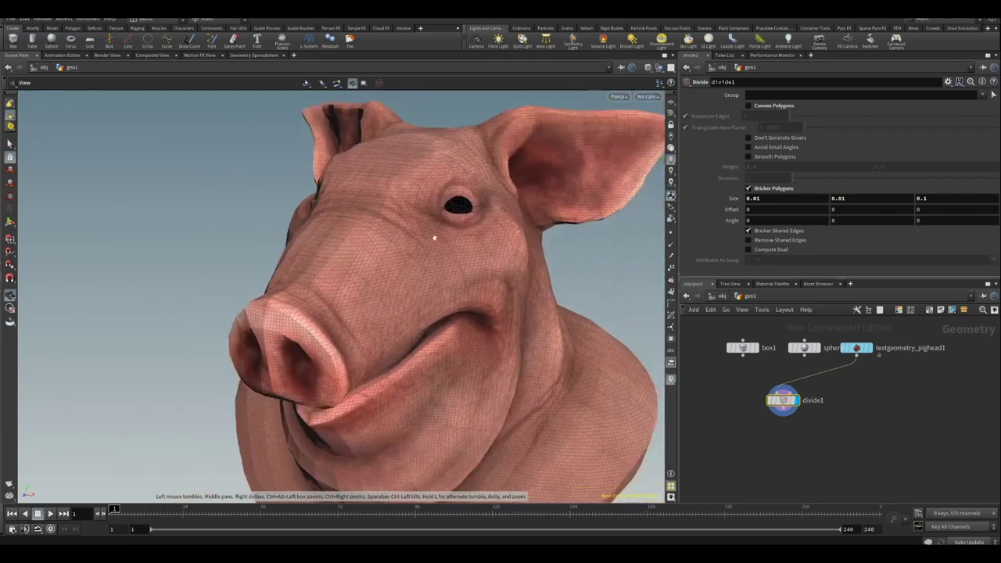
{"action": "type", "text": "0.1"}
{"action": "key", "text": "Tab"}
{"action": "type", "text": "0.1"}
{"action": "key", "text": "Return"}
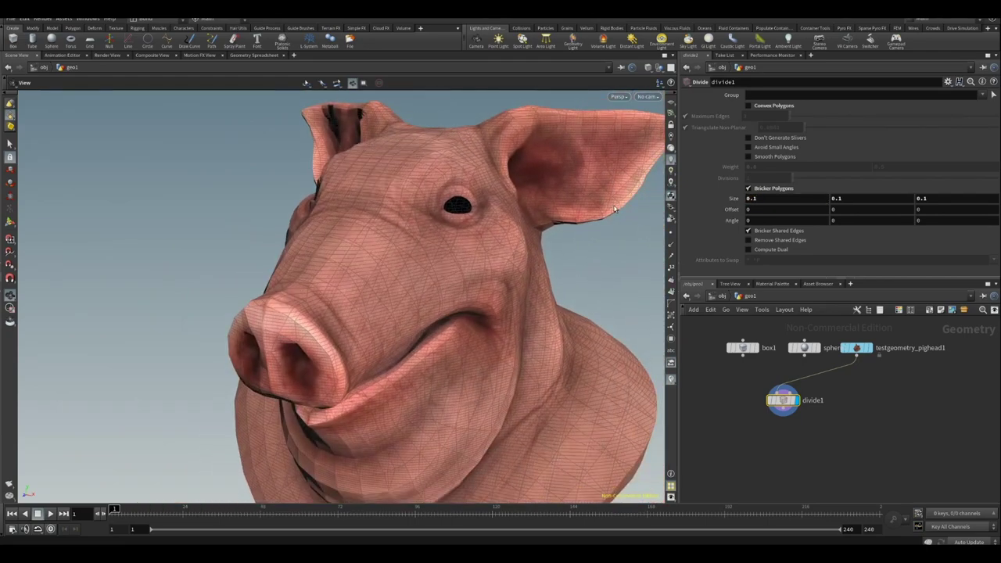
{"action": "mouse_move", "coordinate": [615, 209]}
{"action": "left_mouse_down"}
{"action": "mouse_move", "coordinate": [484, 228]}
{"action": "mouse_move", "coordinate": [485, 252]}
{"action": "mouse_move", "coordinate": [469, 259]}
{"action": "left_mouse_up"}
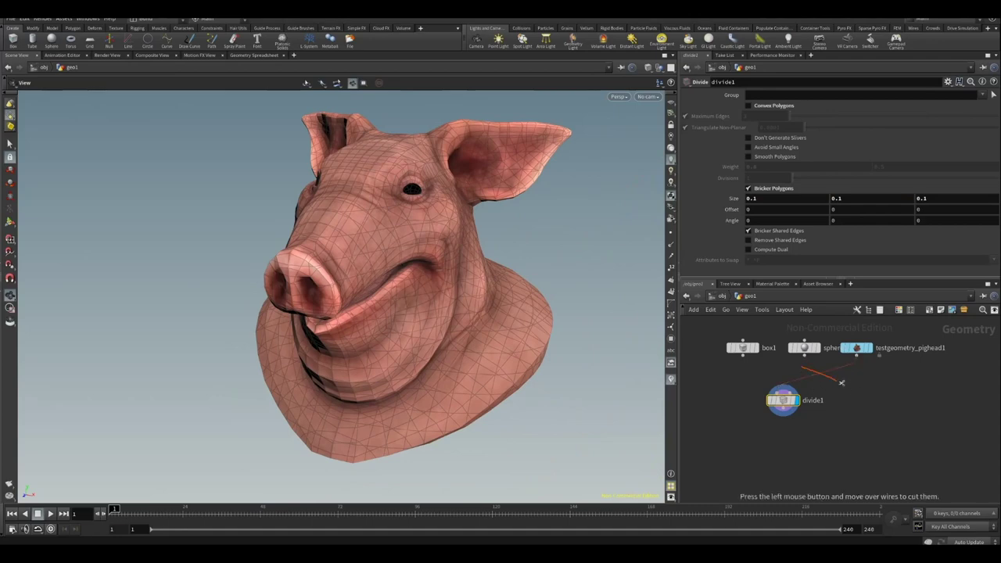
- Rewire divide1's input from the pig head to sphere1 and frame the bricked sphere
{"action": "left_click", "coordinate": [809, 384]}
{"action": "left_click_drag", "start_coordinate": [804, 356], "coordinate": [781, 390]}
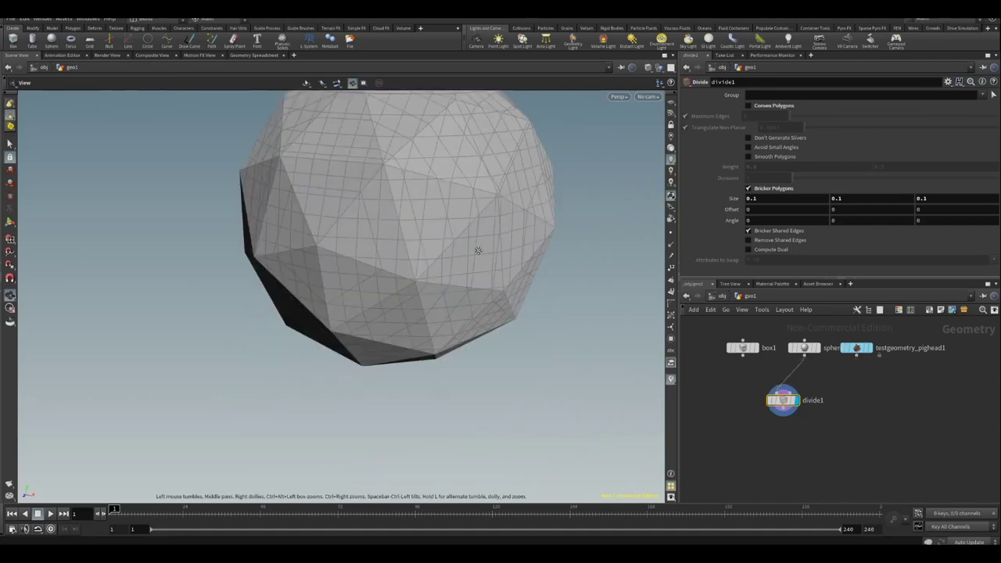
{"action": "right_click_drag", "start_coordinate": [476, 248], "coordinate": [274, 257]}
{"action": "mouse_move", "coordinate": [415, 262]}
{"action": "left_mouse_down"}
{"action": "mouse_move", "coordinate": [421, 302]}
{"action": "mouse_move", "coordinate": [566, 280]}
{"action": "left_mouse_up"}
- Toggle Bricker Polygons and Compute Dual on and off to compare the sphere meshes
{"action": "left_click", "coordinate": [776, 188]}
{"action": "left_click", "coordinate": [776, 189]}
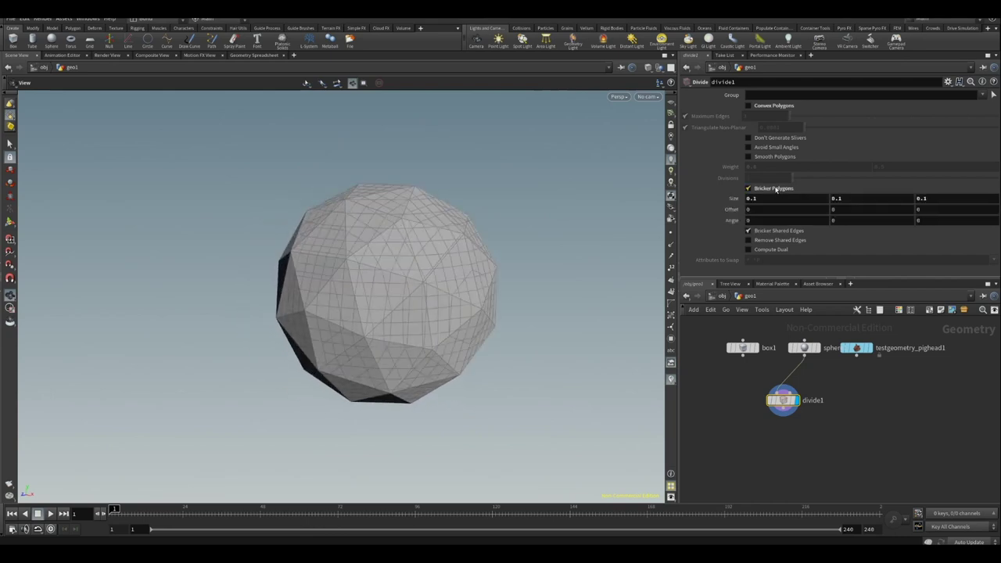
{"action": "left_click", "coordinate": [776, 188]}
{"action": "left_click", "coordinate": [776, 189]}
{"action": "left_click", "coordinate": [774, 240]}
{"action": "left_click", "coordinate": [774, 240]}
{"action": "left_click", "coordinate": [771, 250]}
{"action": "left_click", "coordinate": [772, 251]}
{"action": "left_click", "coordinate": [771, 250]}
{"action": "left_click", "coordinate": [771, 251]}
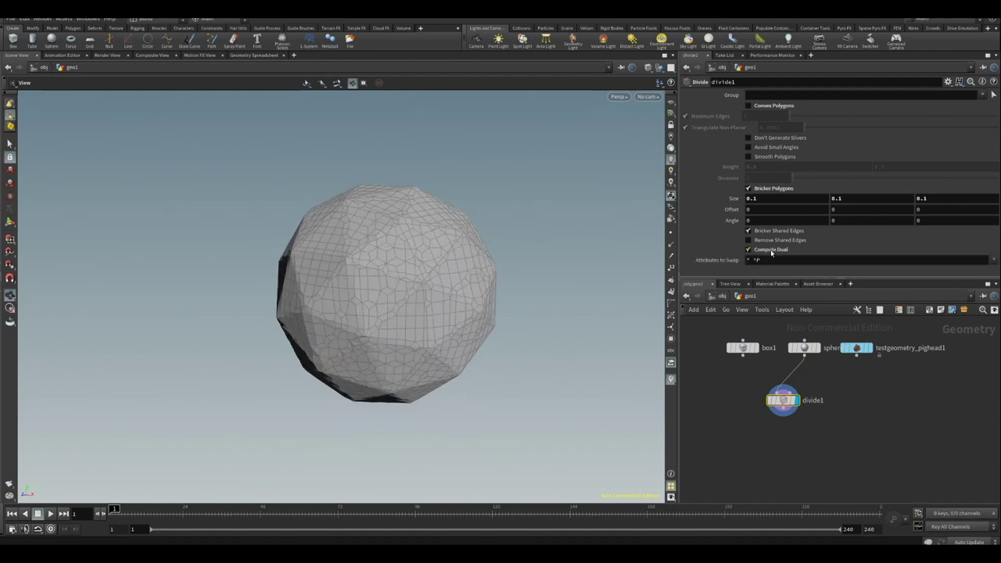
{"action": "left_click", "coordinate": [772, 250]}
- Try different brick Offset and Angle values, undoing the angle changes
{"action": "middle_click", "coordinate": [759, 210]}
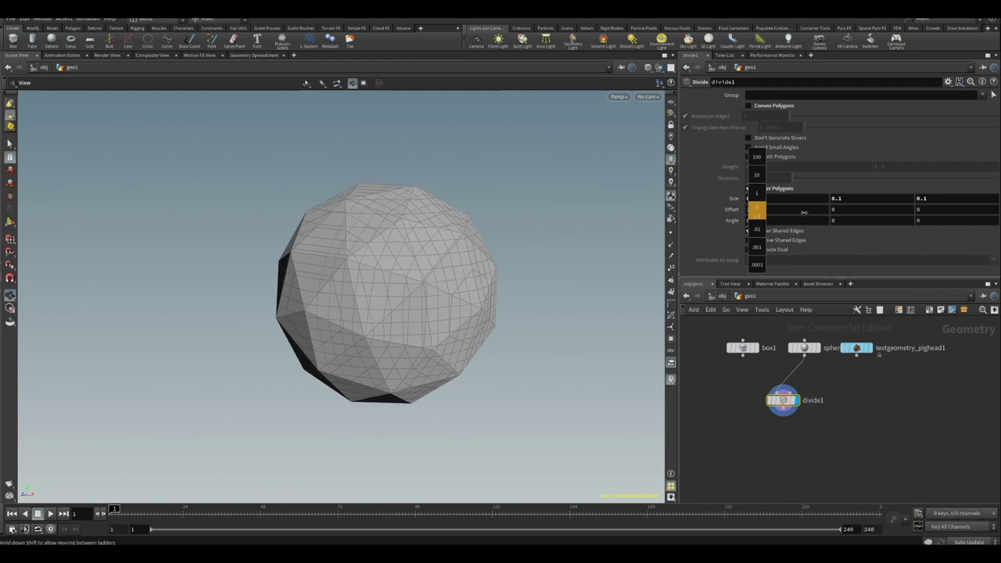
{"action": "middle_click_drag", "start_coordinate": [855, 209], "coordinate": [870, 209]}
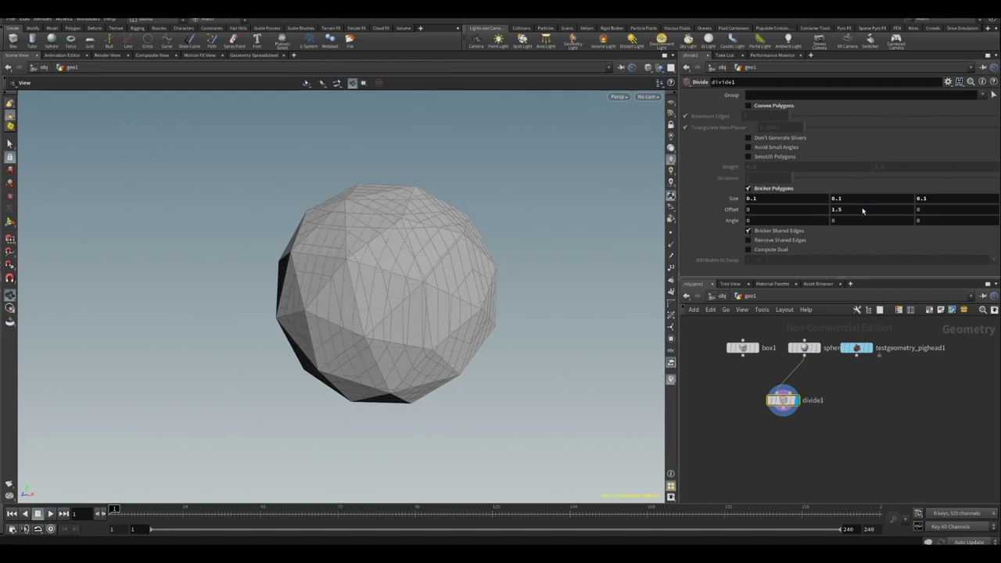
{"action": "middle_click", "coordinate": [928, 210]}
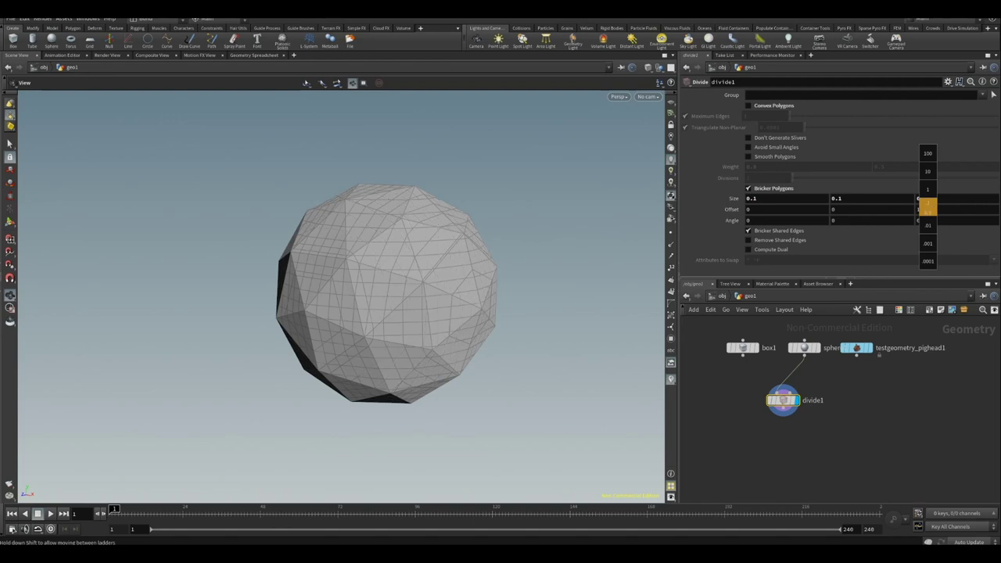
{"action": "mouse_move", "coordinate": [763, 220]}
{"action": "middle_mouse_down"}
{"action": "mouse_move", "coordinate": [932, 219]}
{"action": "mouse_move", "coordinate": [826, 220]}
{"action": "middle_mouse_up"}
{"action": "key", "text": "ctrl+z"}
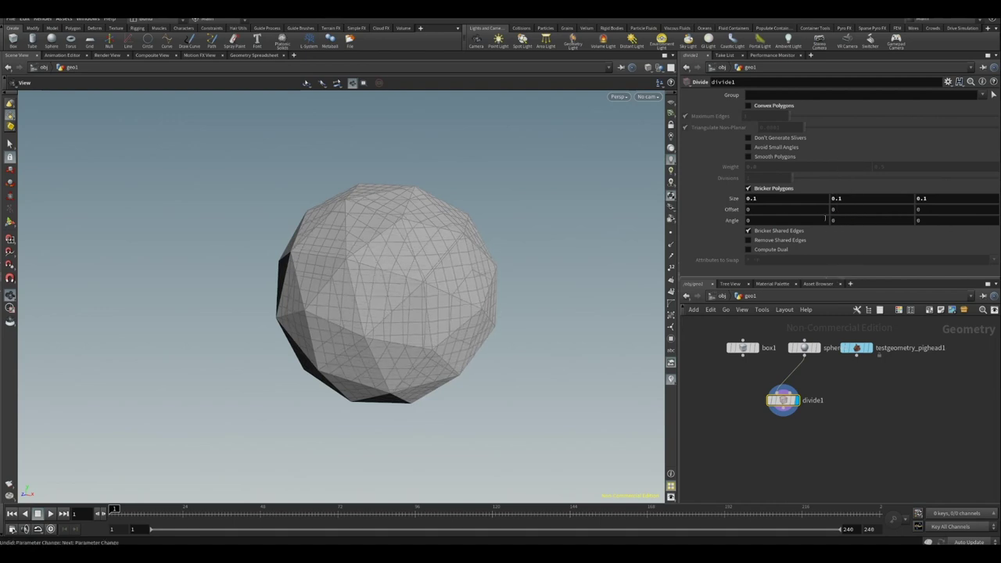
{"action": "middle_click_drag", "start_coordinate": [929, 220], "coordinate": [962, 221]}
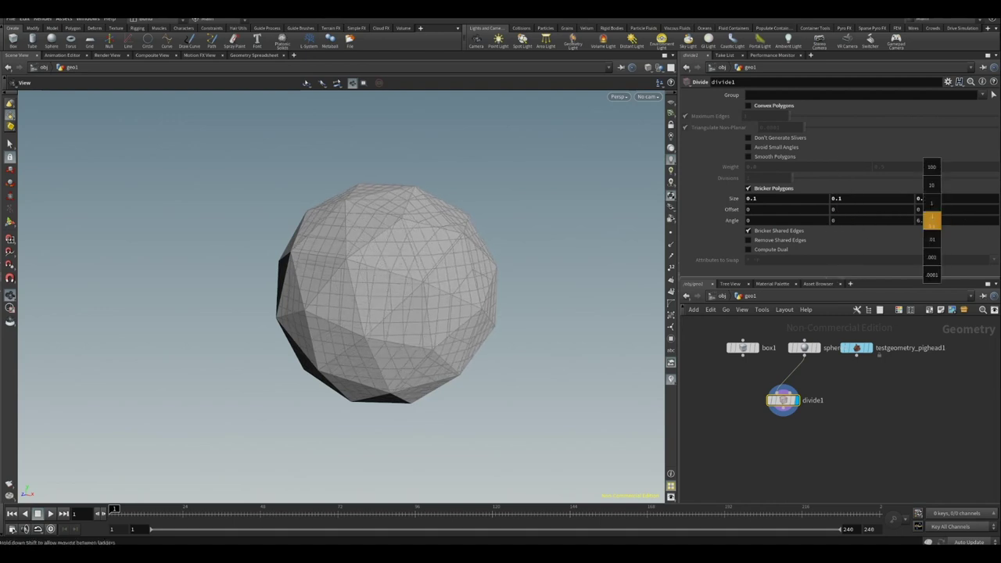
{"action": "key", "text": "ctrl+z"}
- Cut the sphere's wire with Y and connect box1 into divide1
{"action": "key", "text": "y"}
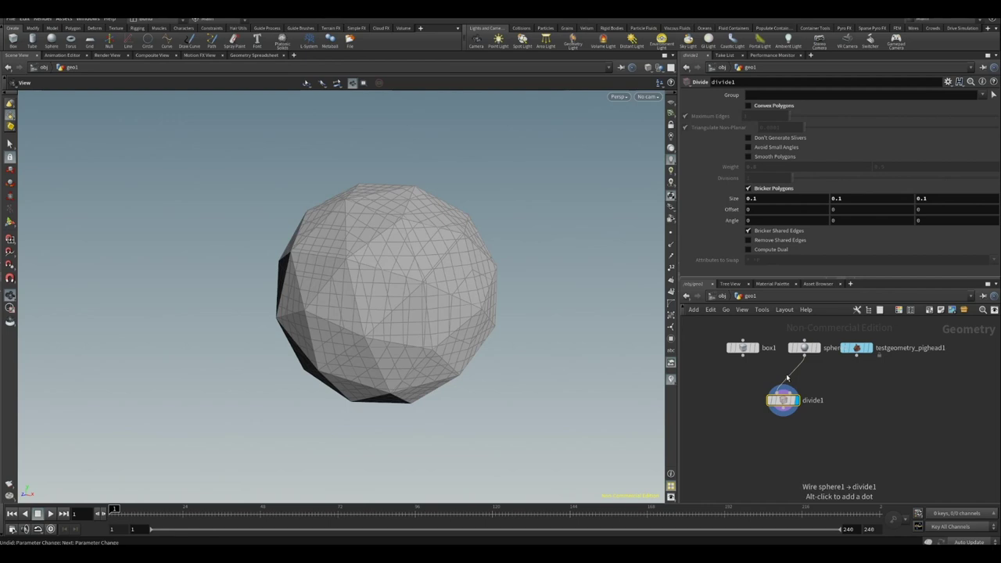
{"action": "left_click_drag", "start_coordinate": [836, 377], "coordinate": [837, 377]}
{"action": "left_click", "coordinate": [743, 358]}
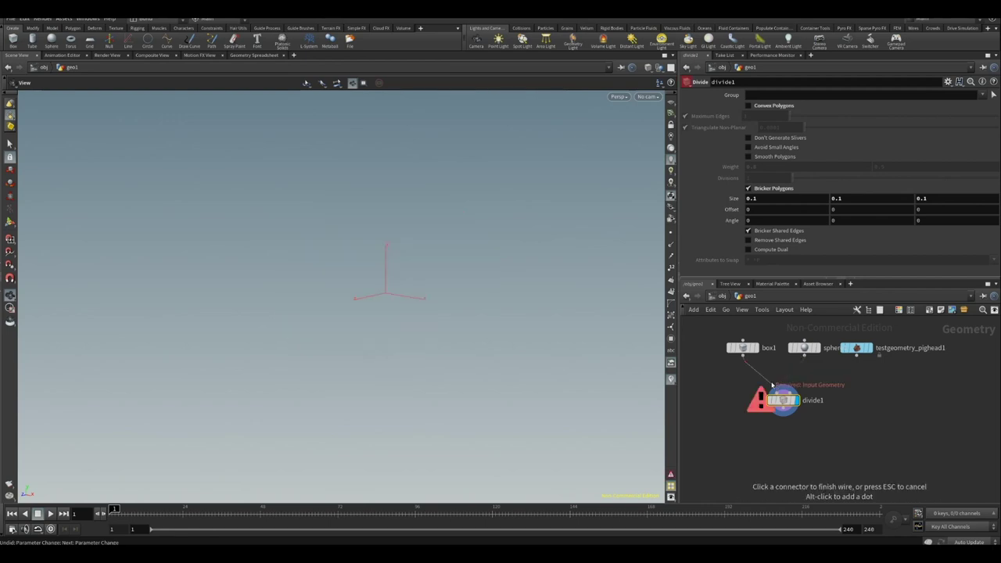
{"action": "left_click", "coordinate": [783, 388]}
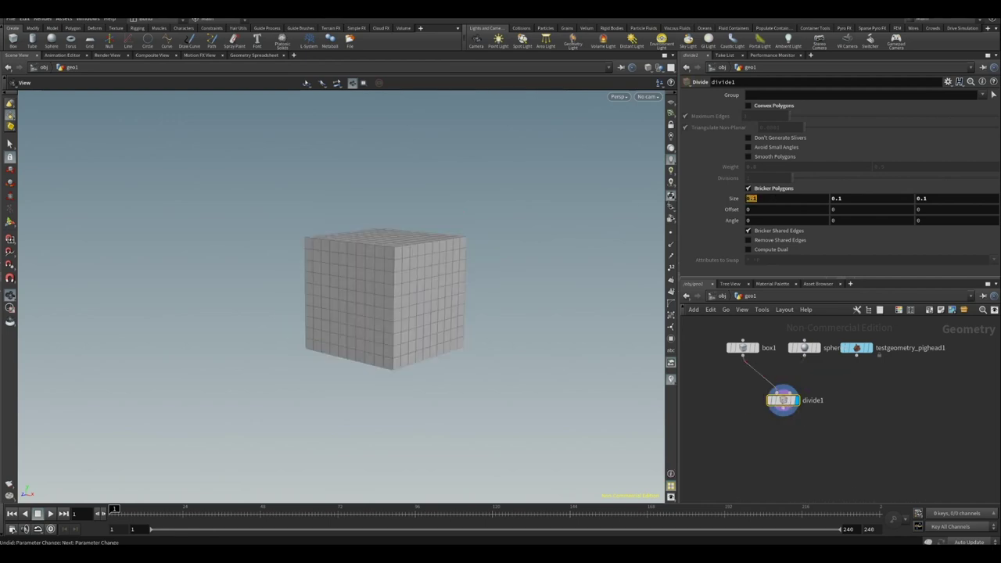
- Retype the brick Size as 0.1 on each axis
{"action": "type", "text": "1"}
{"action": "key", "text": "Tab"}
{"action": "type", "text": "1"}
{"action": "key", "text": "Tab"}
{"action": "type", "text": "1"}
{"action": "key", "text": "Return"}
{"action": "type", "text": "1"}
{"action": "key", "text": "Tab"}
{"action": "type", "text": "0.1"}
{"action": "key", "text": "Tab"}
{"action": "key", "text": "Return"}
- Tilt the bricks by setting the first Angle component to 9.7
{"action": "mouse_move", "coordinate": [499, 250]}
{"action": "left_mouse_down"}
{"action": "mouse_move", "coordinate": [428, 360]}
{"action": "mouse_move", "coordinate": [476, 351]}
{"action": "left_mouse_up"}
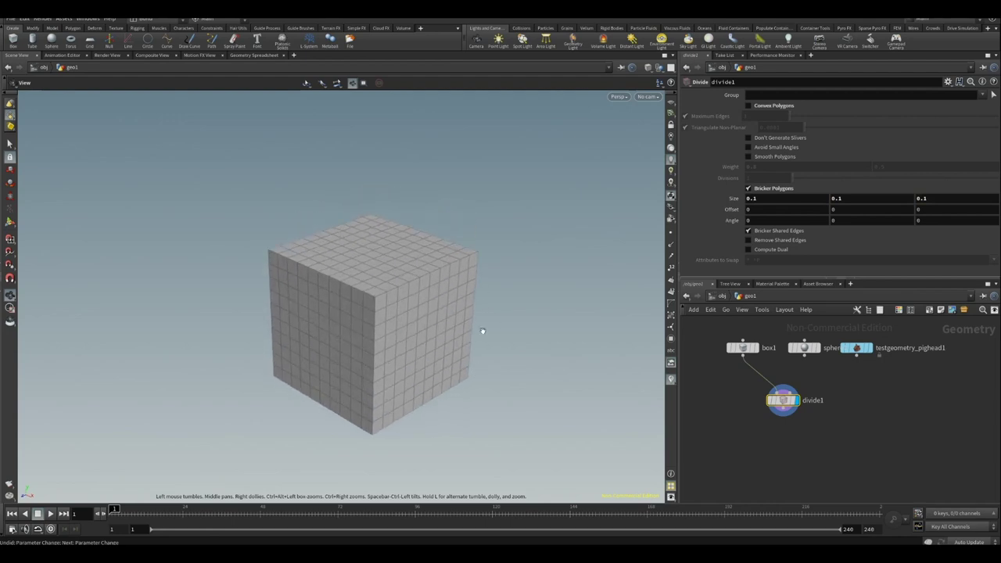
{"action": "middle_click", "coordinate": [773, 209]}
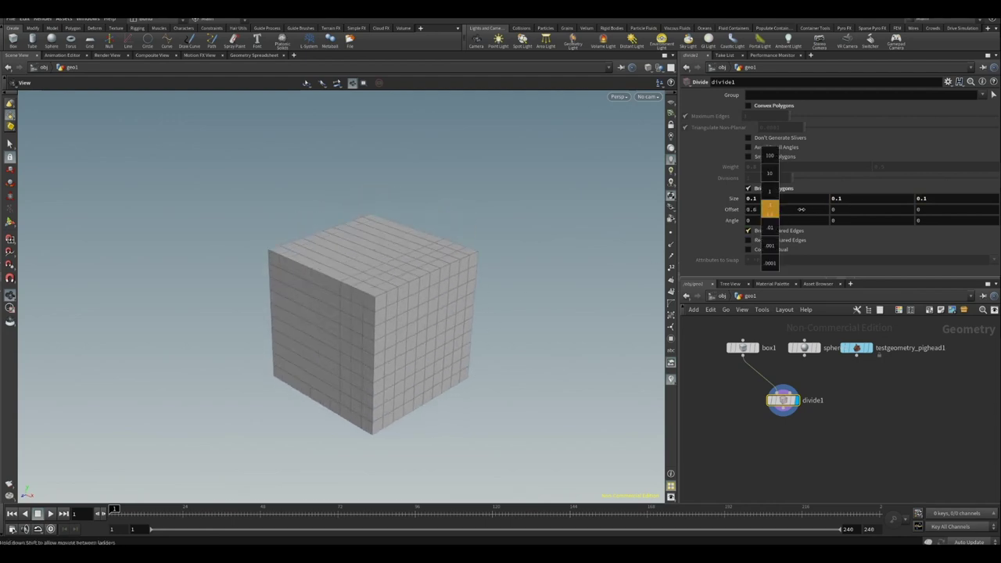
{"action": "mouse_move", "coordinate": [772, 220]}
{"action": "middle_mouse_down"}
{"action": "mouse_move", "coordinate": [895, 200]}
{"action": "mouse_move", "coordinate": [791, 216]}
{"action": "middle_mouse_up"}
- Set the Bricker brick angles to 9.7, -18.2 and 53 using value ladders
{"action": "mouse_move", "coordinate": [514, 304]}
{"action": "left_mouse_down"}
{"action": "mouse_move", "coordinate": [530, 253]}
{"action": "mouse_move", "coordinate": [386, 249]}
{"action": "mouse_move", "coordinate": [467, 326]}
{"action": "mouse_move", "coordinate": [431, 305]}
{"action": "mouse_move", "coordinate": [409, 327]}
{"action": "left_mouse_up"}
{"action": "middle_click_drag", "start_coordinate": [858, 220], "coordinate": [712, 224]}
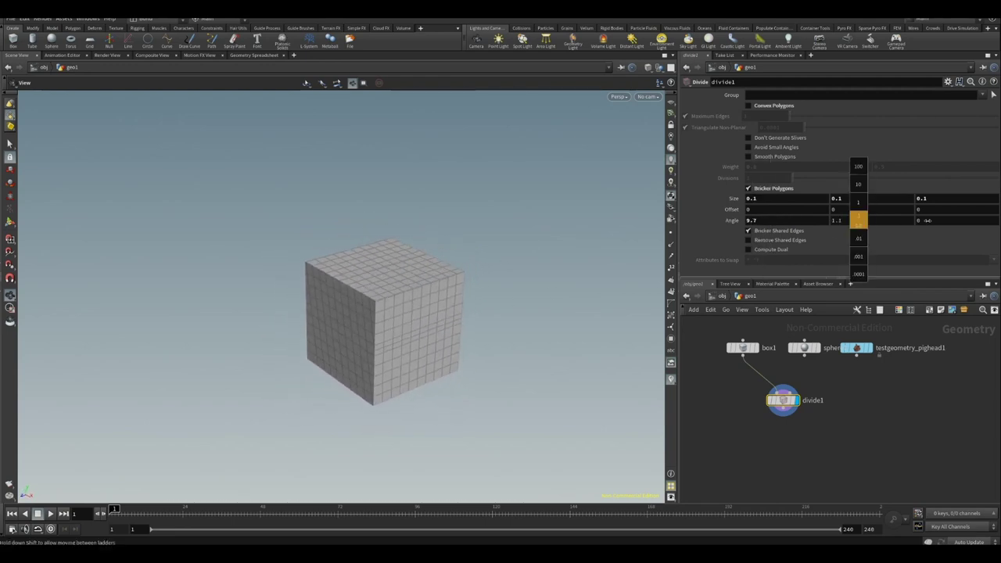
{"action": "middle_click_drag", "start_coordinate": [410, 237], "coordinate": [337, 239]}
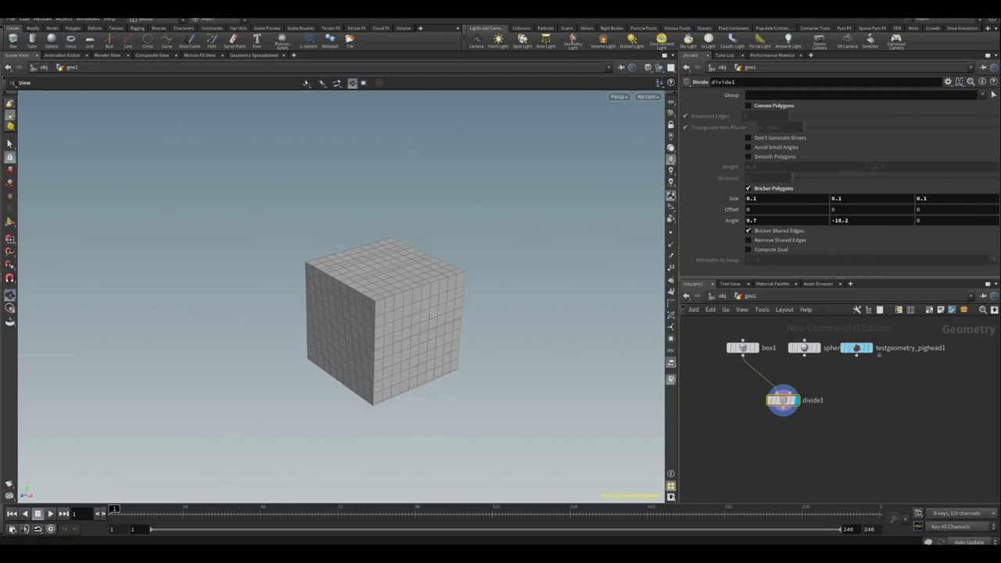
{"action": "middle_click_drag", "start_coordinate": [927, 217], "coordinate": [852, 220]}
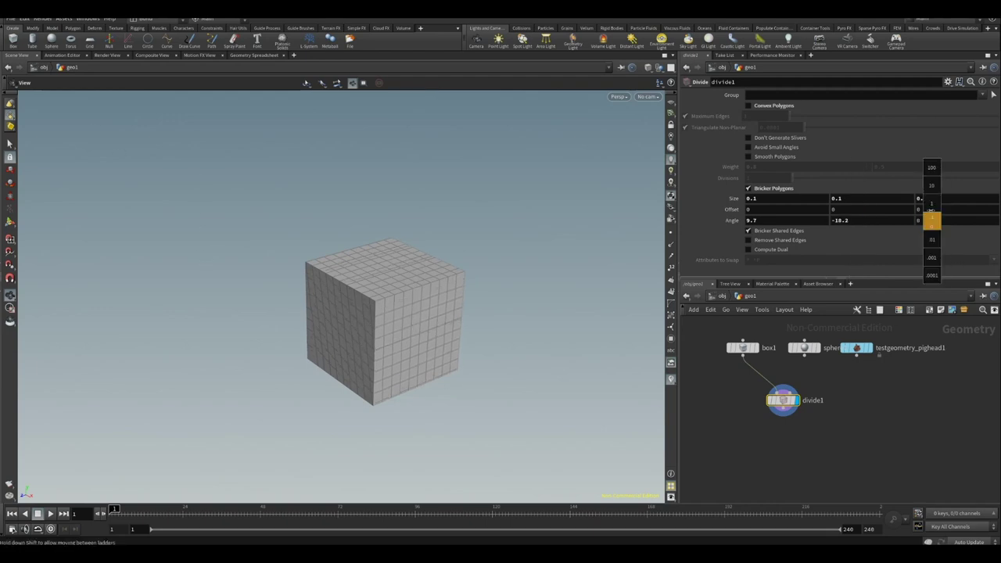
- Set the bricks' Z offset to -0.15, briefly try the Z size, and frame the Divide node
{"action": "middle_click_drag", "start_coordinate": [939, 210], "coordinate": [876, 215]}
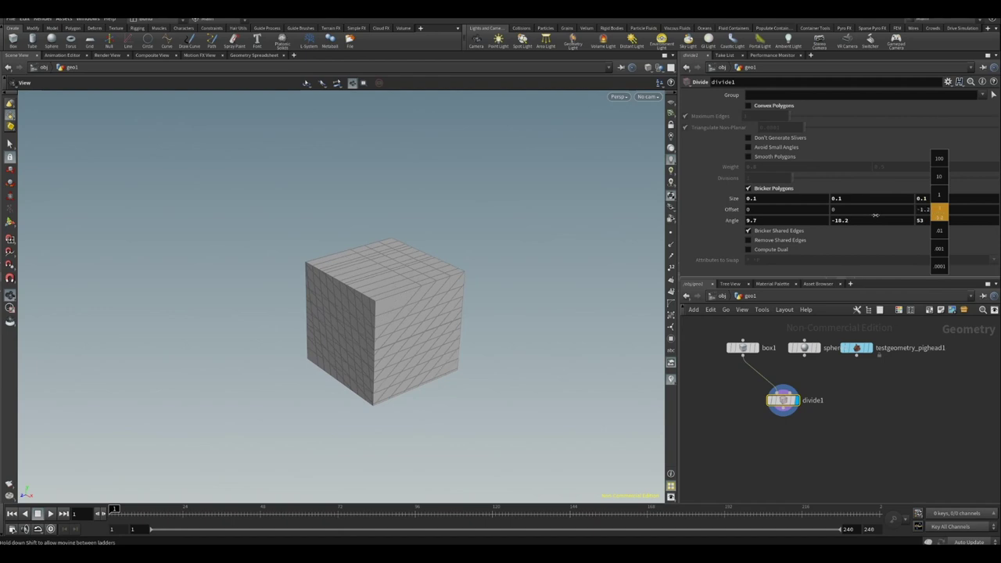
{"action": "middle_click_drag", "start_coordinate": [677, 222], "coordinate": [688, 229]}
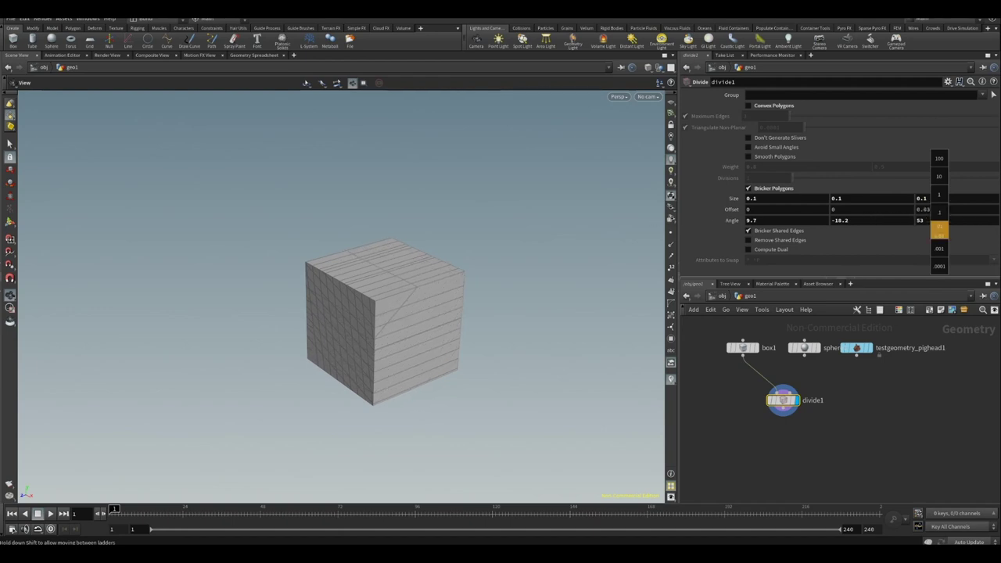
{"action": "mouse_move", "coordinate": [931, 198]}
{"action": "middle_mouse_down"}
{"action": "mouse_move", "coordinate": [958, 195]}
{"action": "mouse_move", "coordinate": [929, 199]}
{"action": "middle_mouse_up"}
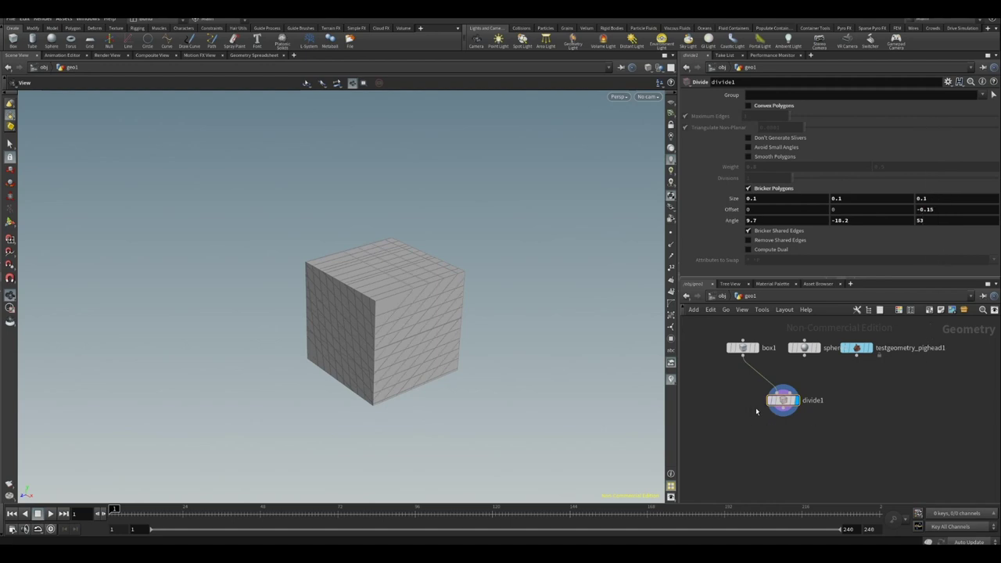
{"action": "key", "text": "f"}
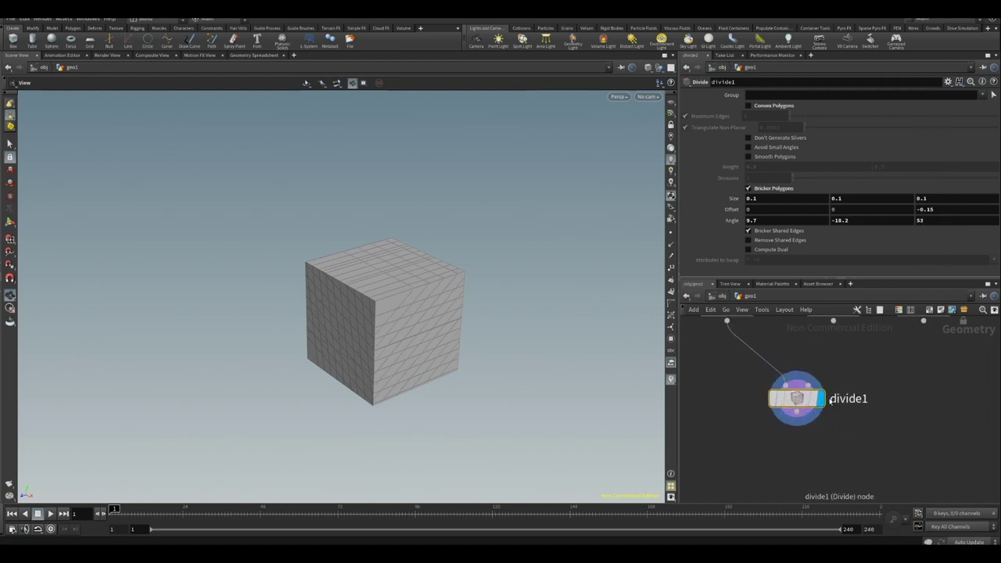